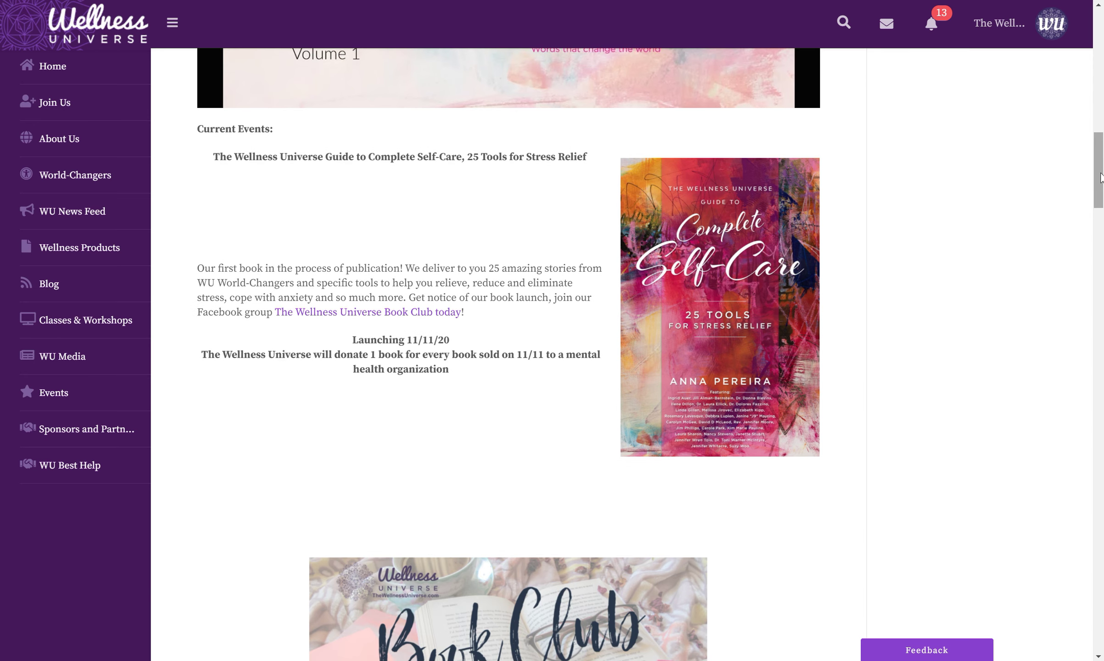
Step: Open the About Me section of The Wellness Universe profile for editing
{"action": "left_click_drag", "start_coordinate": [1099, 180], "coordinate": [1101, 41]}
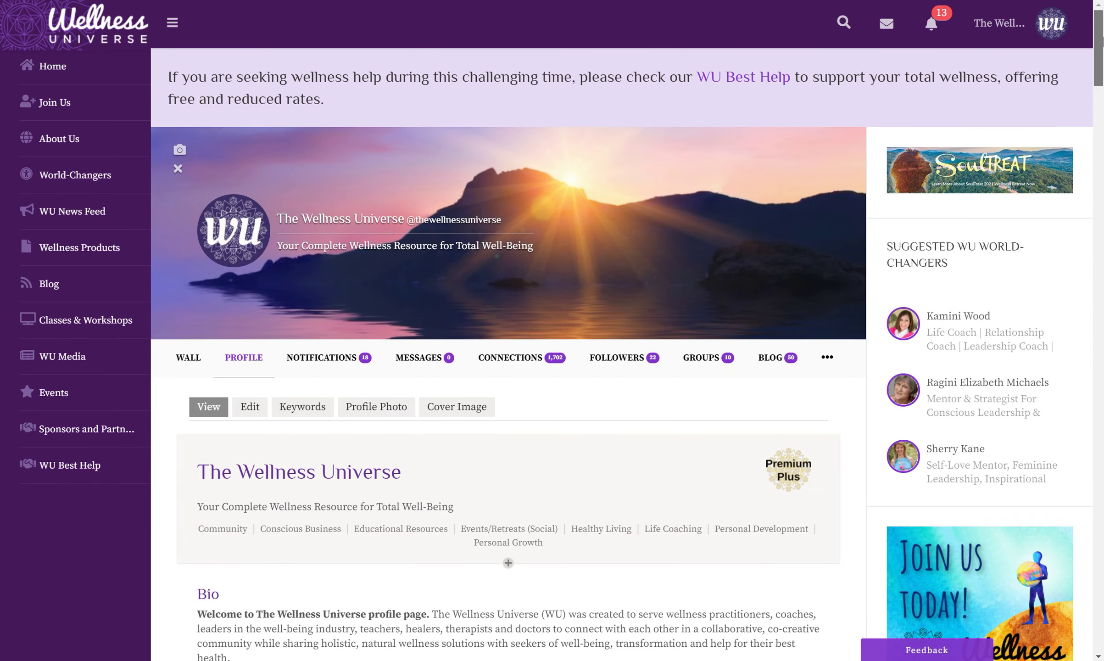
{"action": "mouse_move", "coordinate": [1055, 43]}
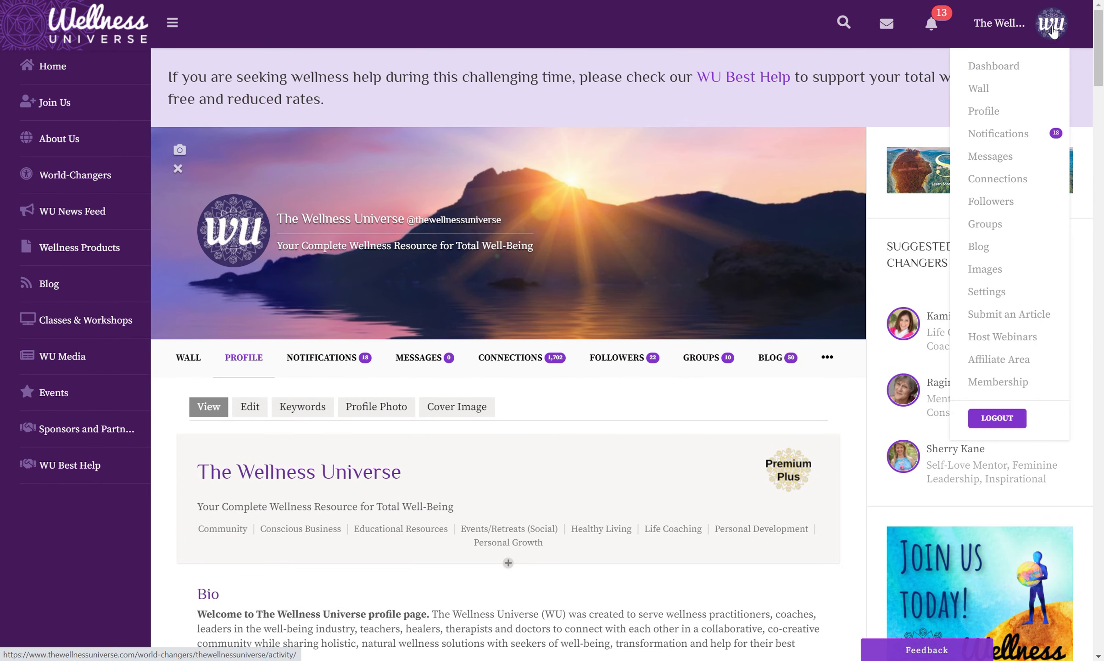
{"action": "mouse_move", "coordinate": [999, 163]}
{"action": "mouse_move", "coordinate": [984, 113]}
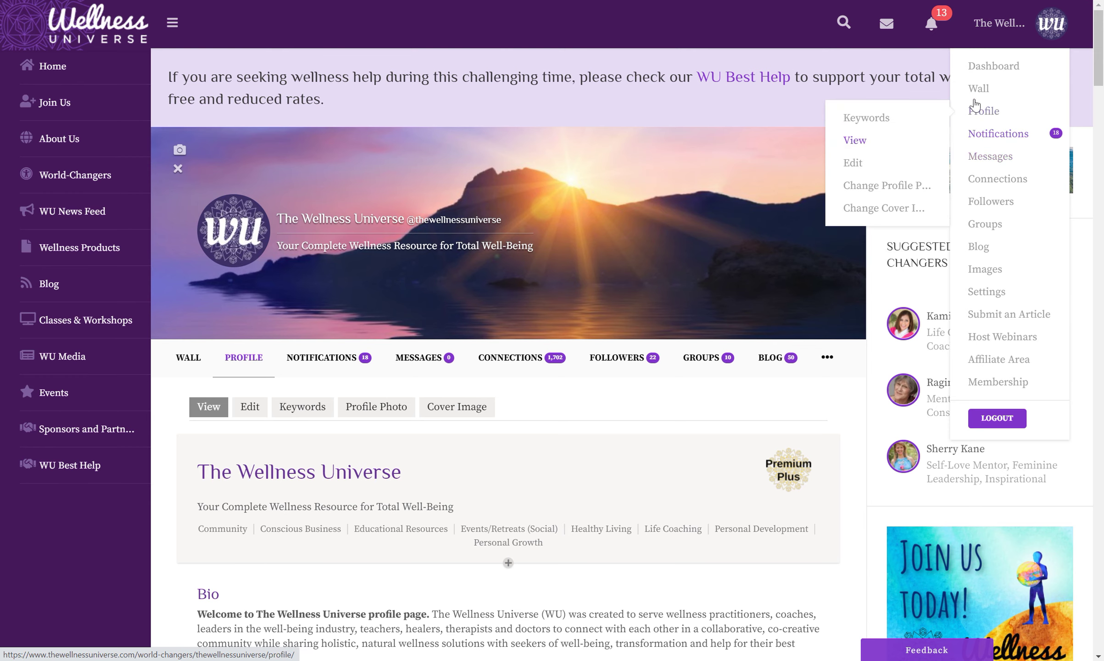
{"action": "left_click", "coordinate": [853, 164]}
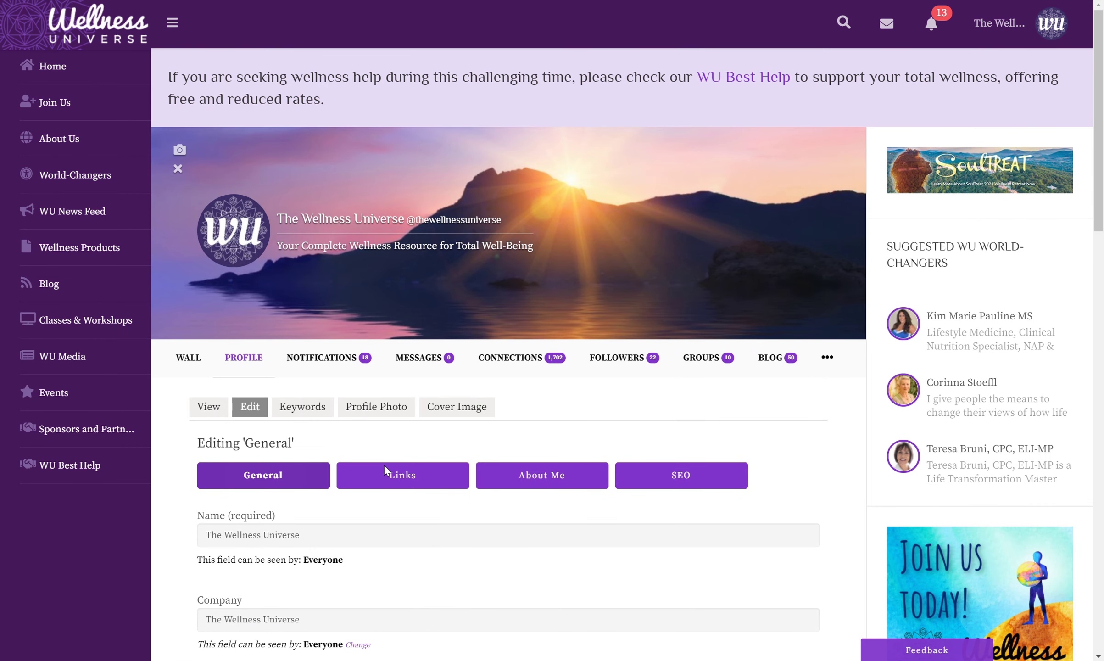
{"action": "left_click", "coordinate": [534, 484]}
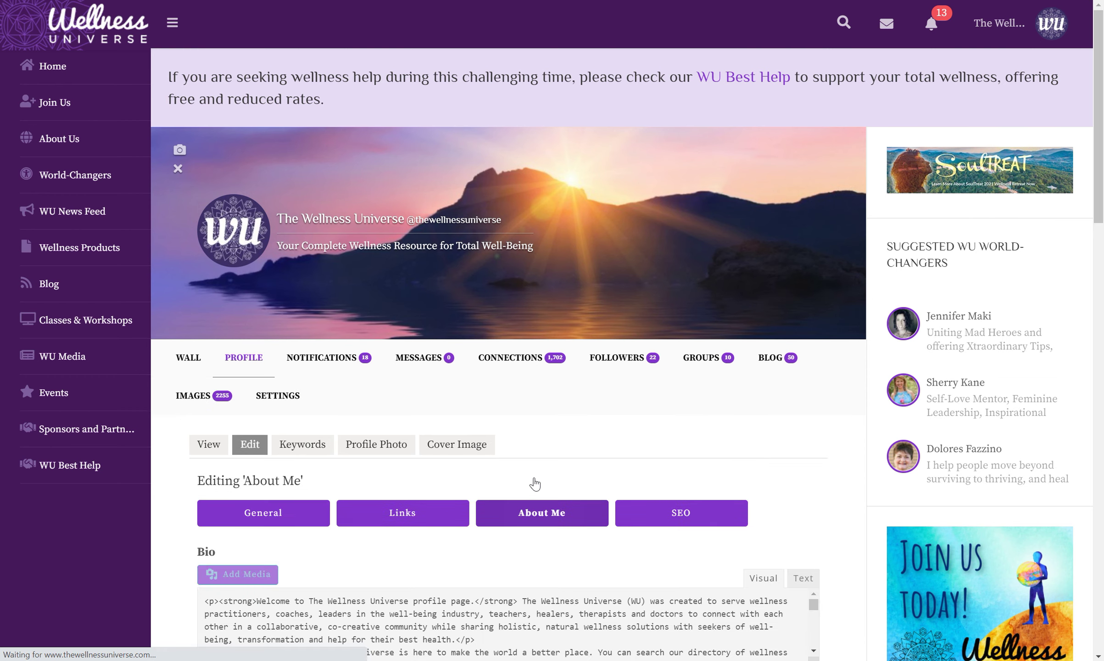
Step: Enlarge the Bio editing box downward to show the embedded Happiness Book Project video within the text
{"action": "scroll", "coordinate": [1099, 97], "scroll_direction": "down", "scroll_amount": 8}
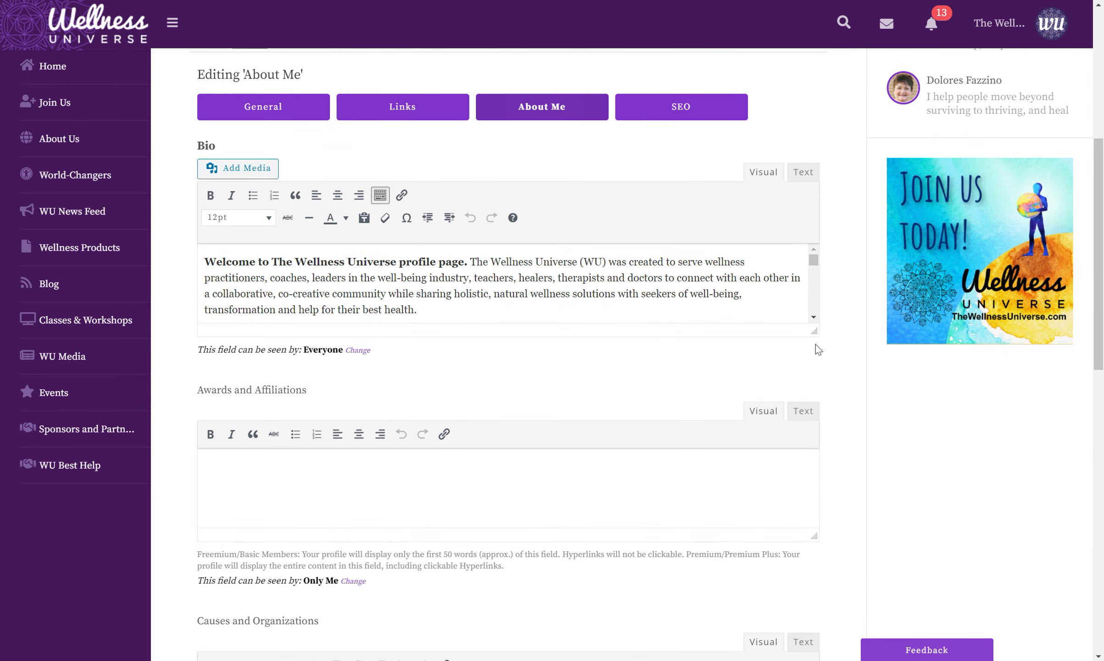
{"action": "left_click_drag", "start_coordinate": [814, 332], "coordinate": [866, 610]}
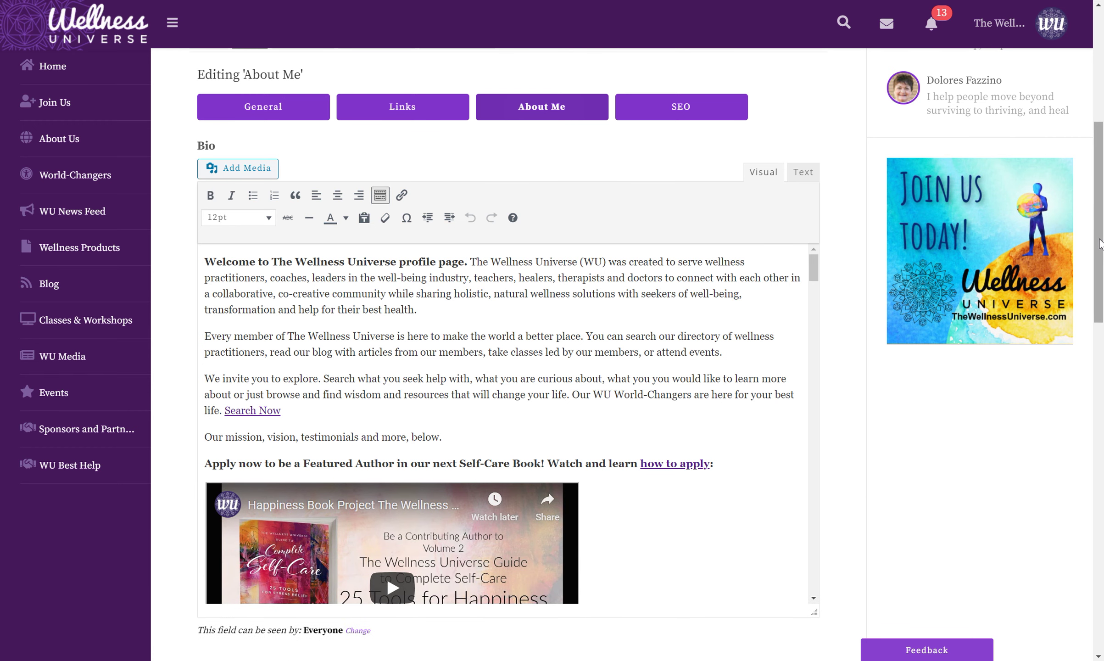
{"action": "scroll", "coordinate": [1099, 243], "scroll_direction": "down", "scroll_amount": 3}
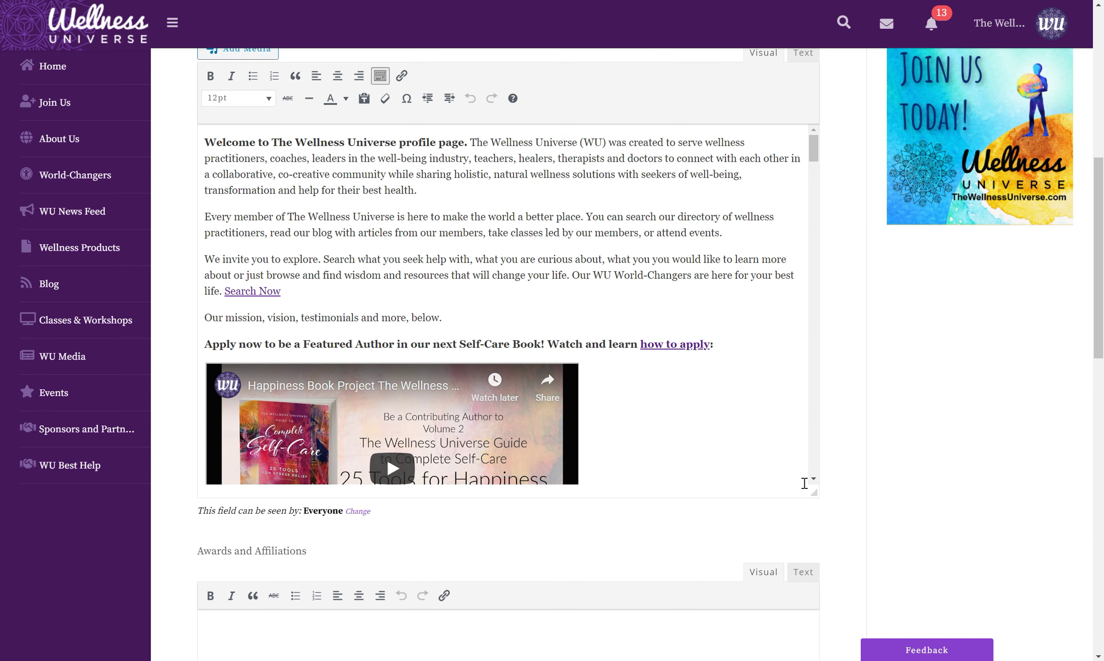
{"action": "left_click", "coordinate": [813, 479]}
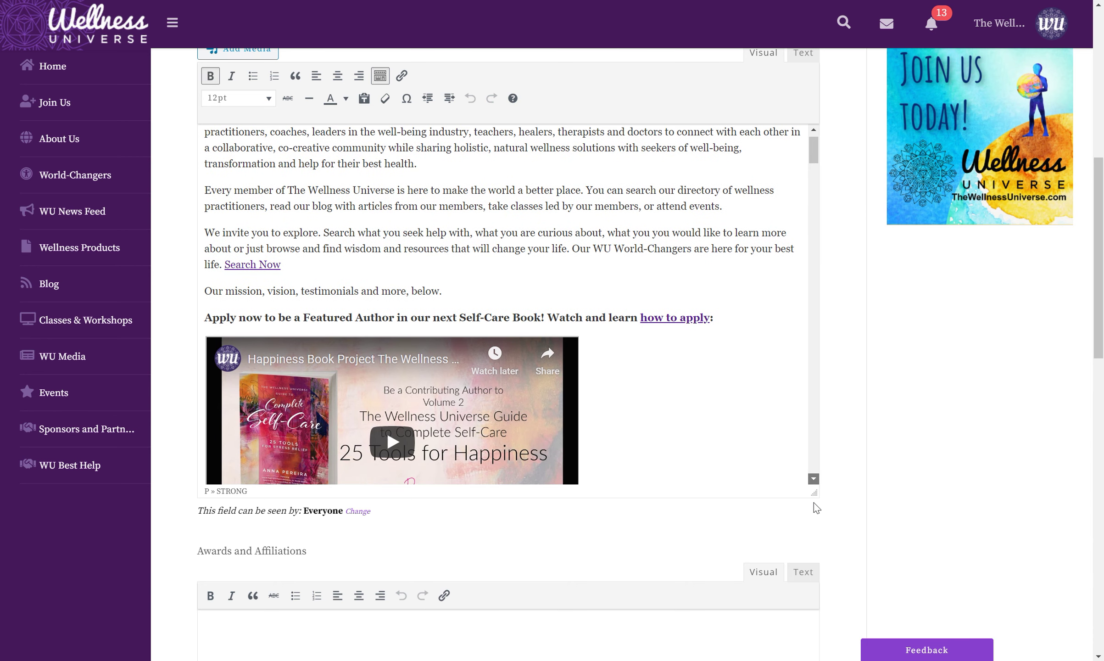
{"action": "mouse_move", "coordinate": [813, 159]}
{"action": "left_mouse_down"}
{"action": "mouse_move", "coordinate": [812, 174]}
{"action": "mouse_move", "coordinate": [812, 163]}
{"action": "left_mouse_up"}
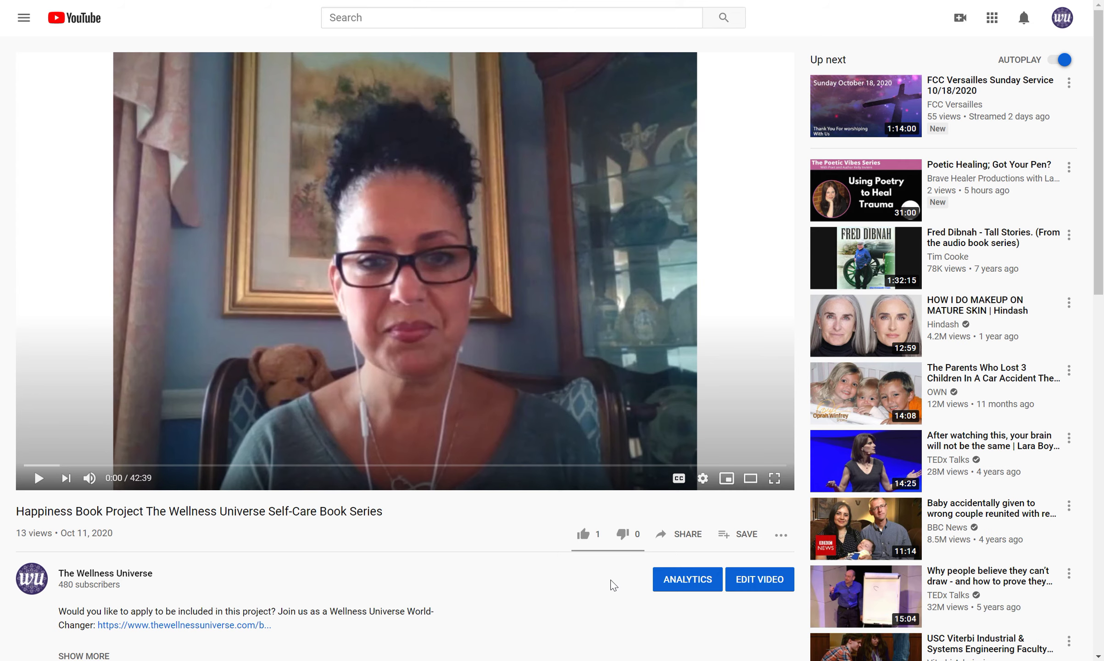
Step: Switch to YouTube and copy the embed code of the Happiness Book Project The Wellness Universe Self-Care Book Series video
{"action": "left_click", "coordinate": [682, 536]}
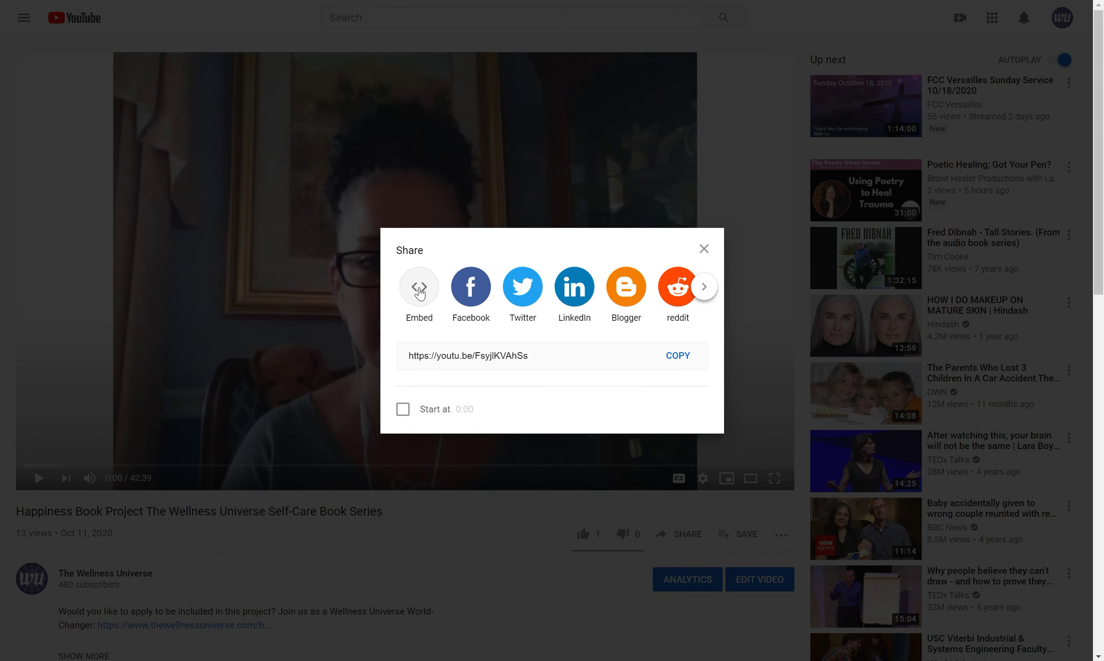
{"action": "left_click", "coordinate": [418, 289]}
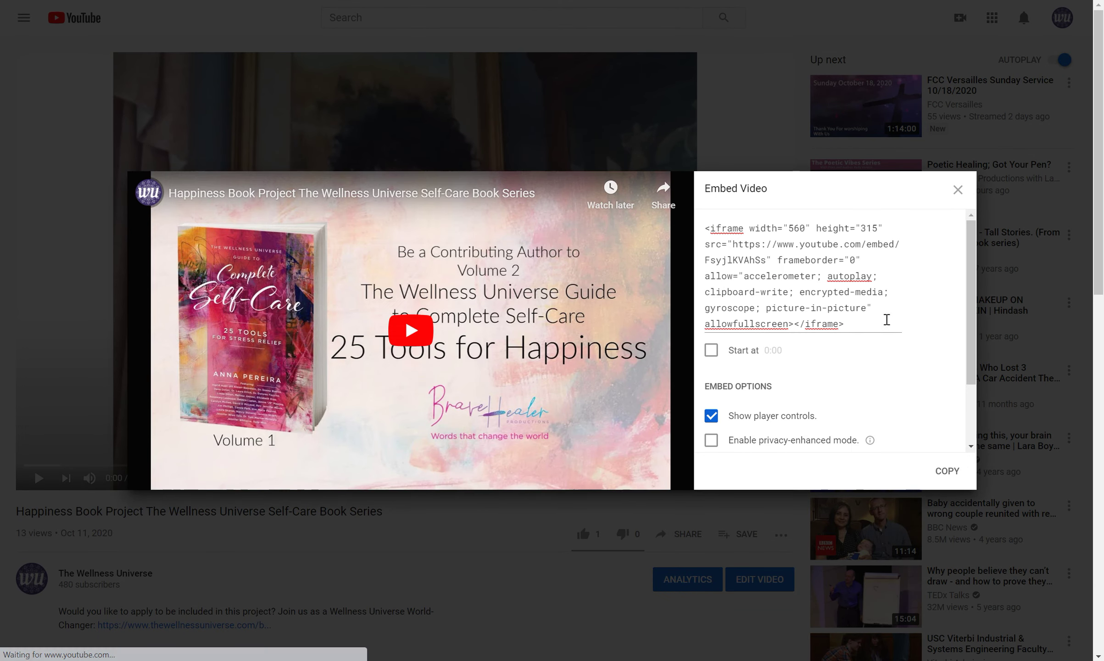
{"action": "left_click_drag", "start_coordinate": [860, 320], "coordinate": [704, 228]}
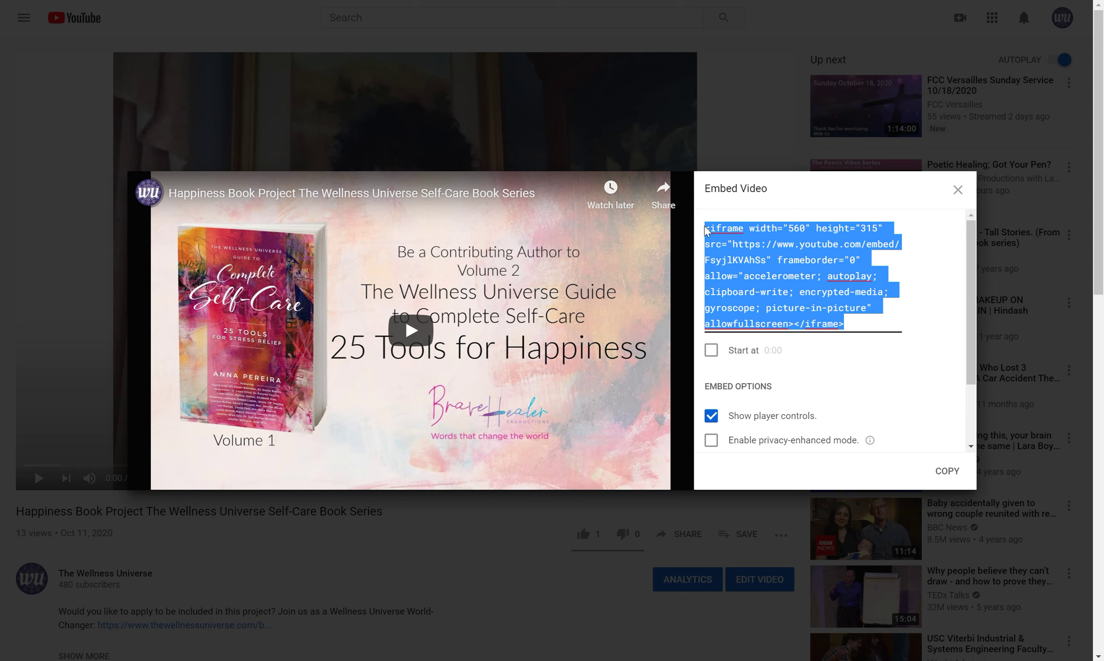
{"action": "right_click", "coordinate": [743, 254]}
{"action": "left_click", "coordinate": [776, 304]}
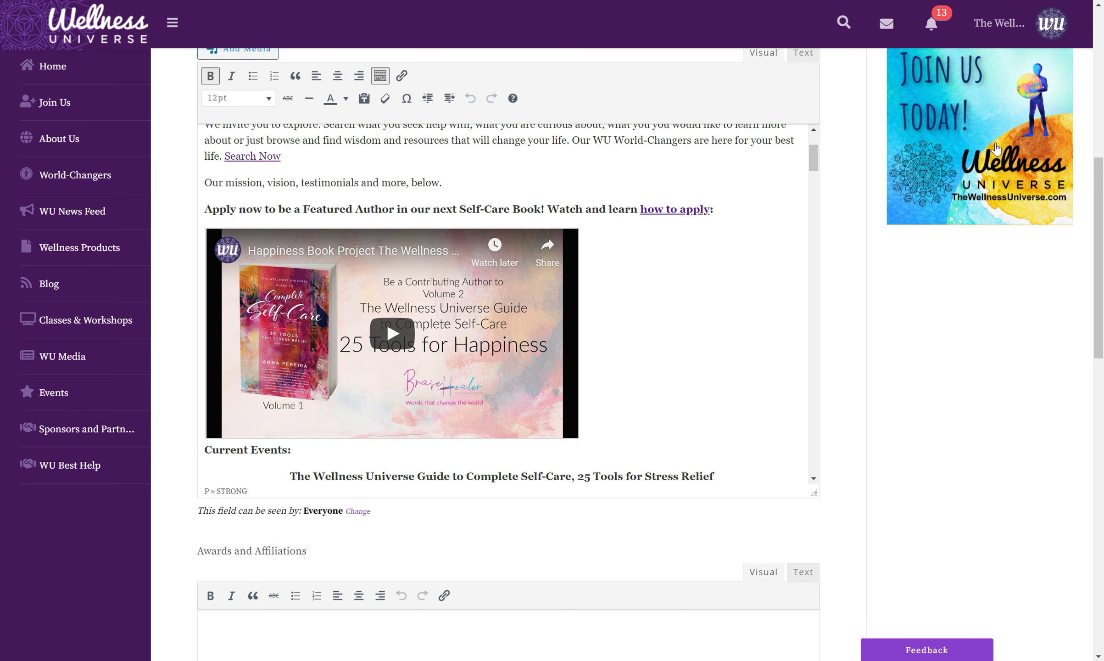
Step: Inspect the YouTube iframe code in the Bio's HTML source, then return to the visual view
{"action": "scroll", "coordinate": [1101, 196], "scroll_direction": "up", "scroll_amount": 2}
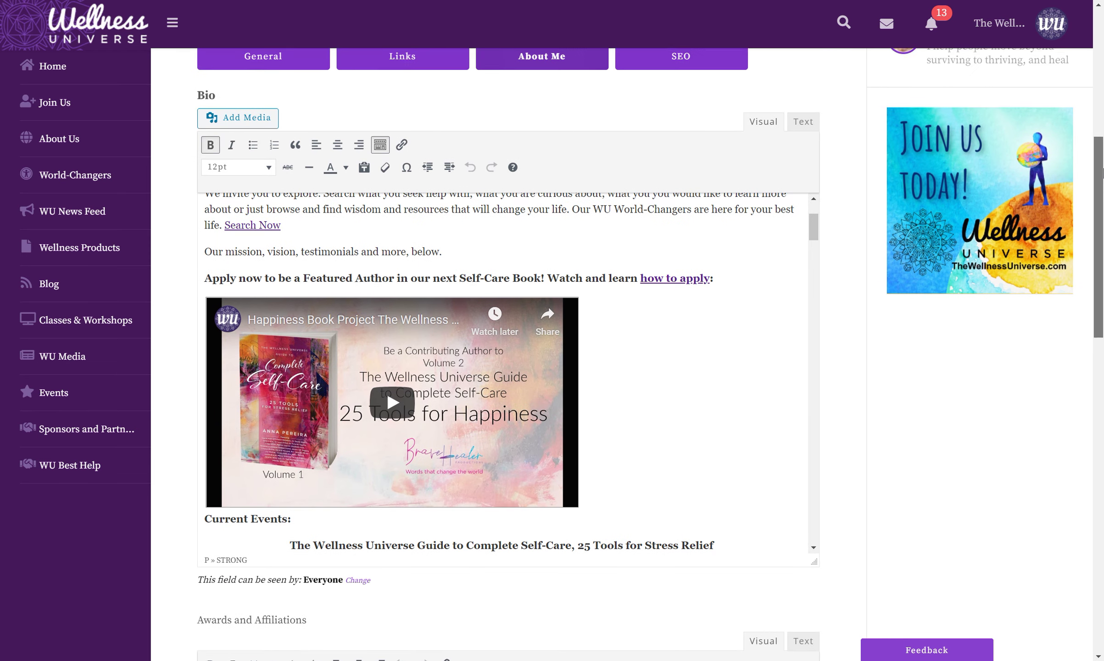
{"action": "left_click", "coordinate": [800, 149]}
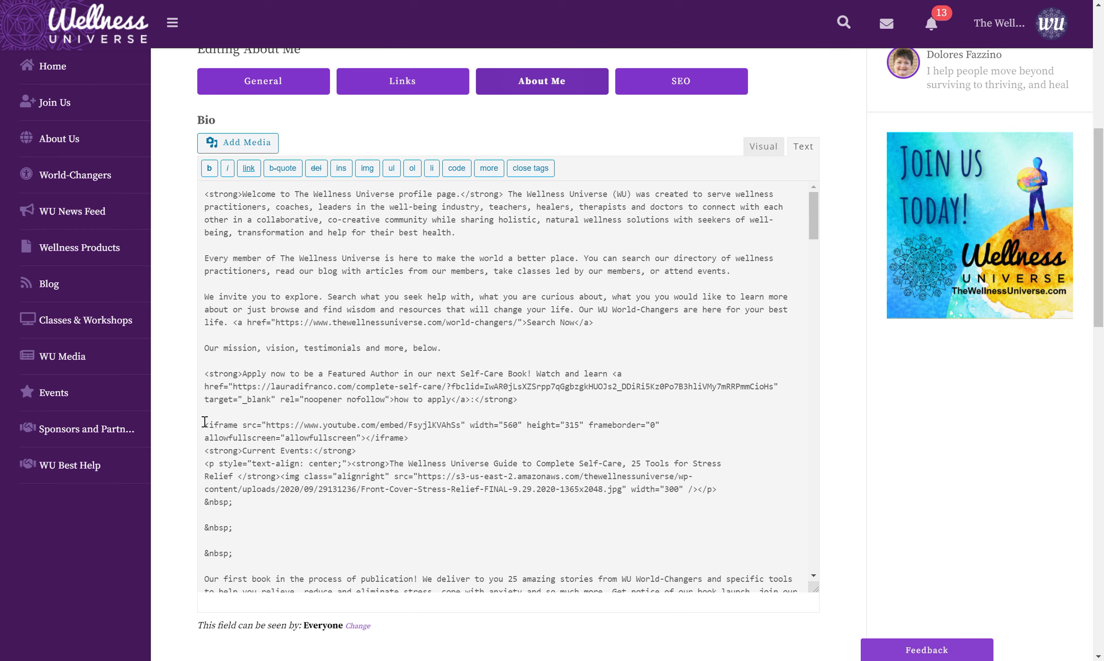
{"action": "left_click_drag", "start_coordinate": [205, 421], "coordinate": [415, 501]}
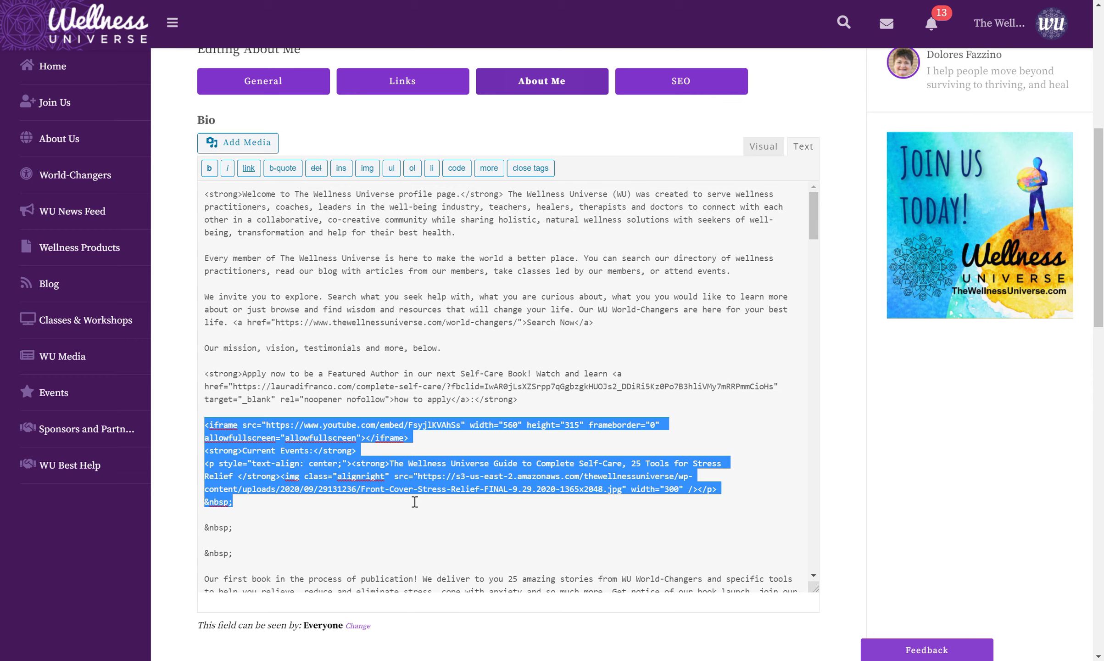
{"action": "left_click_drag", "start_coordinate": [415, 501], "coordinate": [204, 422]}
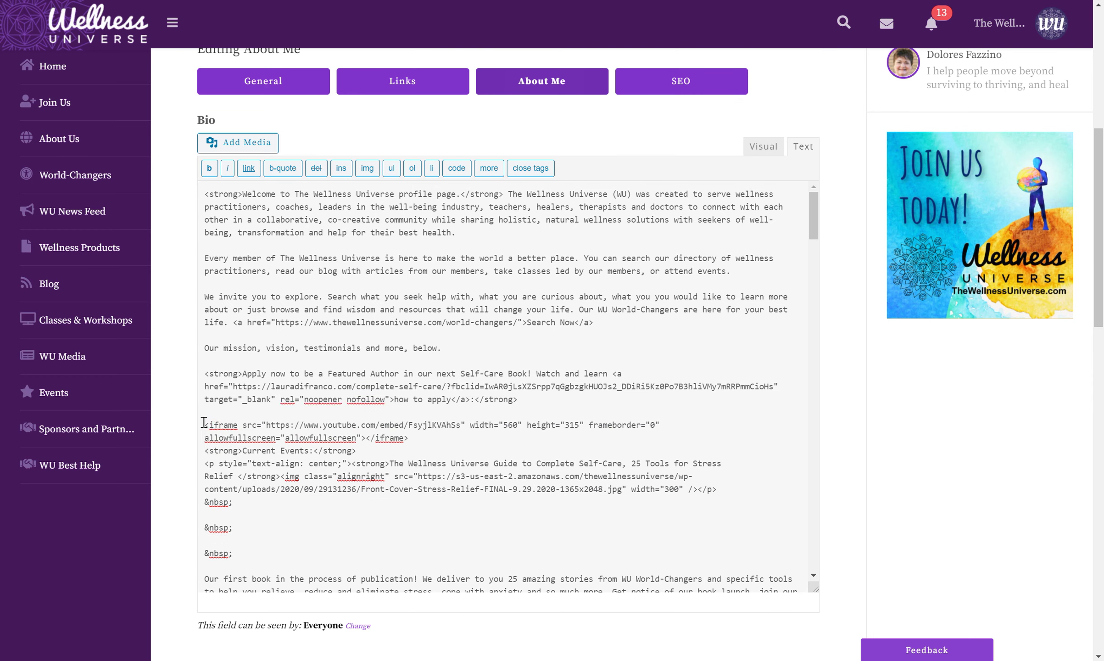
{"action": "left_click", "coordinate": [760, 151]}
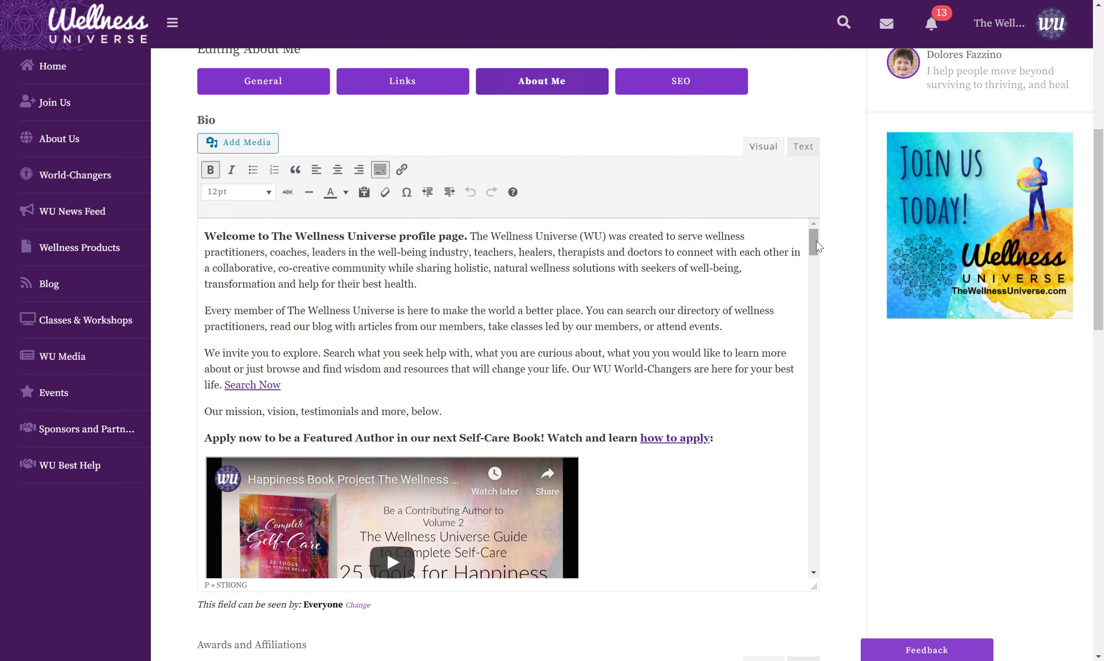
Step: Examine the Current Events content in the Bio and the editor's extra formatting options, including text colours and font sizes
{"action": "scroll", "coordinate": [819, 248], "scroll_direction": "down", "scroll_amount": 5}
{"action": "scroll", "coordinate": [814, 271], "scroll_direction": "down", "scroll_amount": 5}
{"action": "mouse_move", "coordinate": [814, 271]}
{"action": "left_mouse_down"}
{"action": "mouse_move", "coordinate": [812, 249]}
{"action": "mouse_move", "coordinate": [813, 269]}
{"action": "left_mouse_up"}
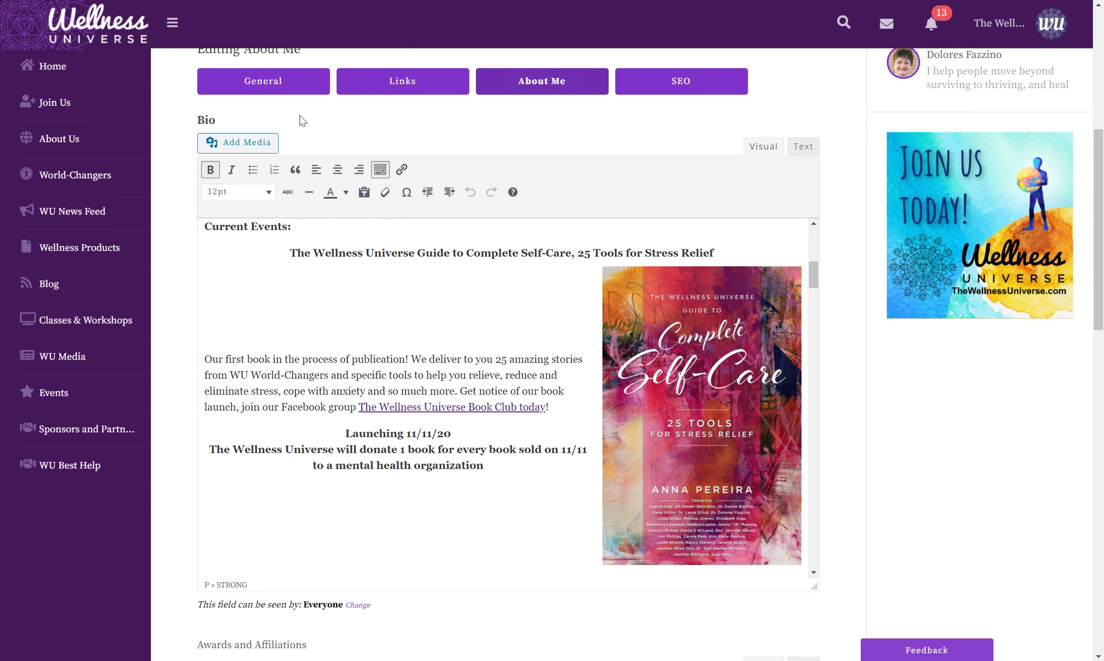
{"action": "left_click", "coordinate": [274, 137]}
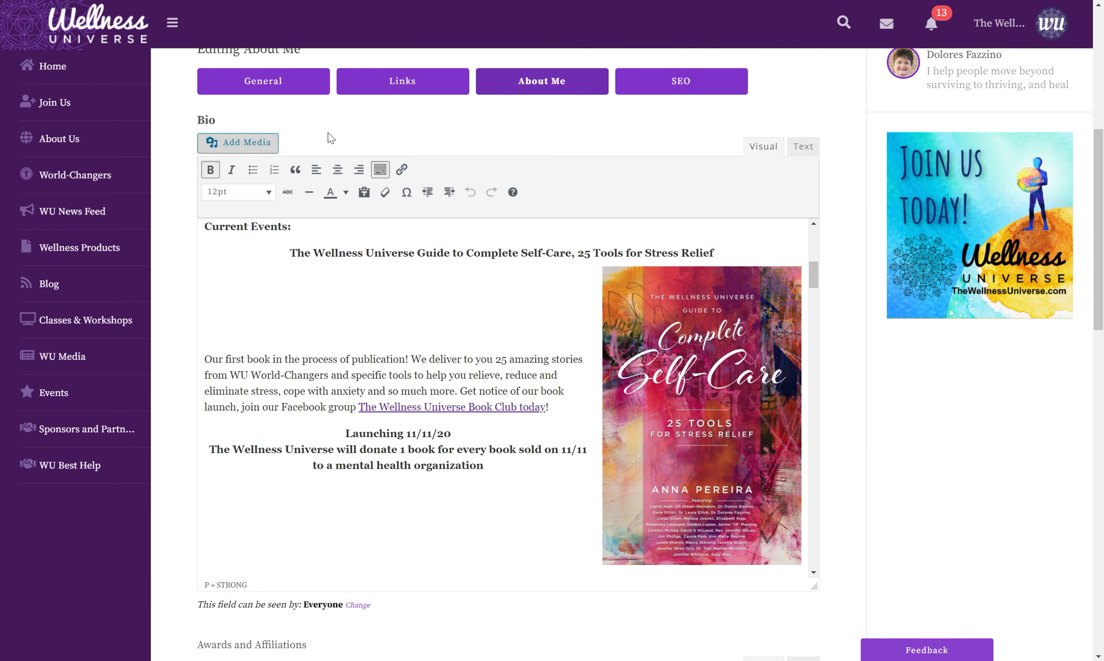
{"action": "left_click", "coordinate": [381, 170]}
{"action": "left_click", "coordinate": [381, 169]}
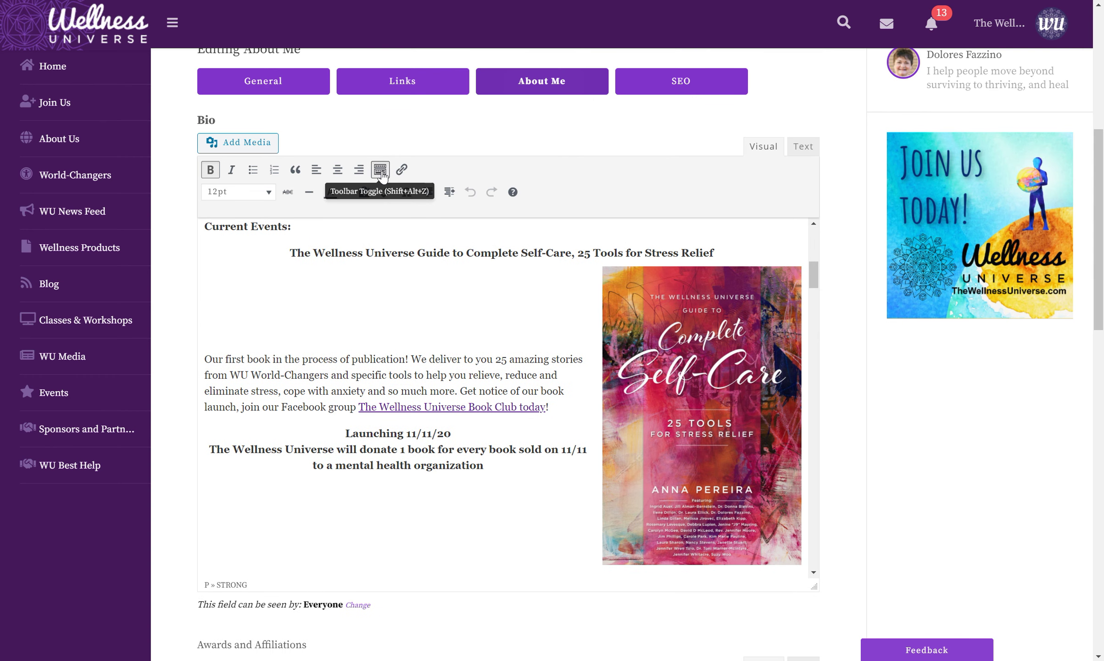
{"action": "left_click", "coordinate": [345, 192]}
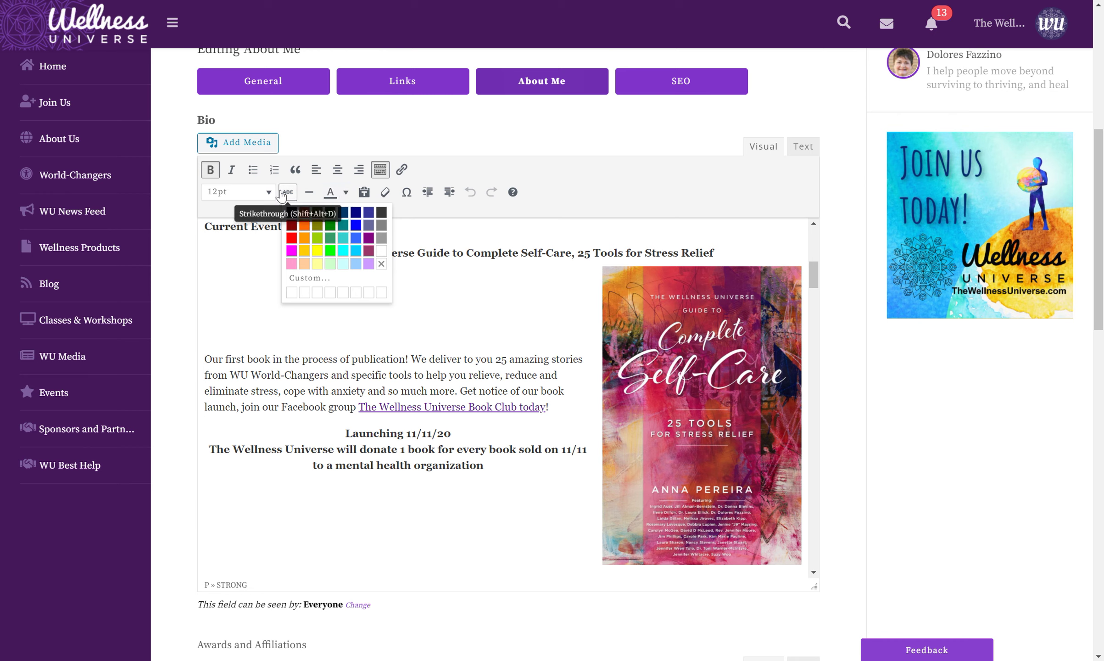
{"action": "left_click", "coordinate": [267, 192]}
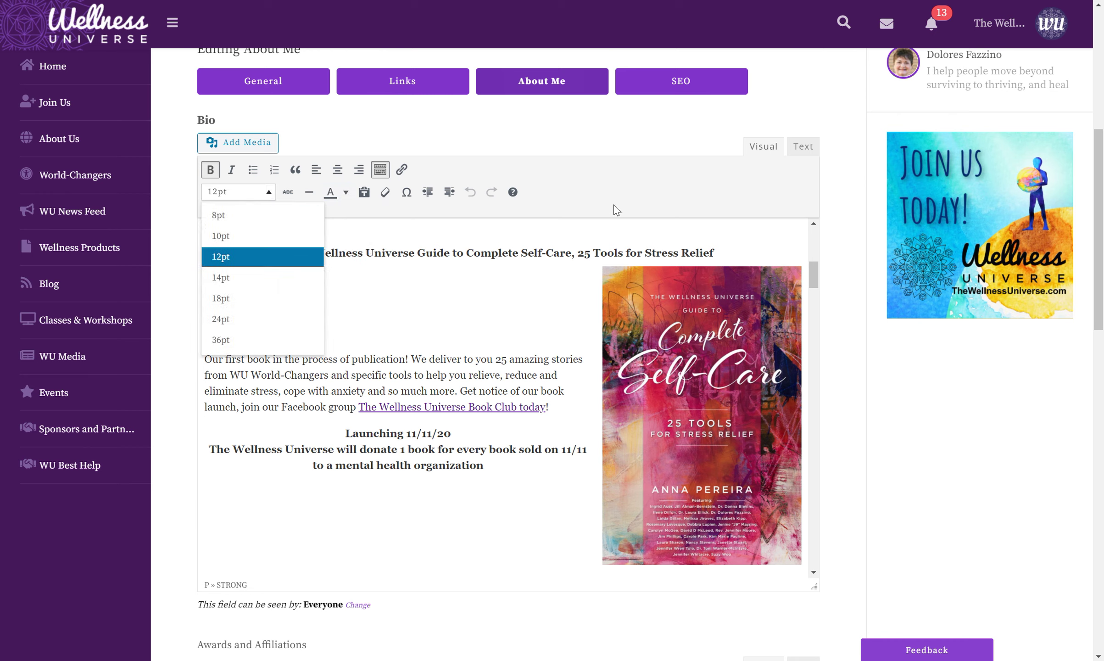
{"action": "left_click", "coordinate": [625, 191]}
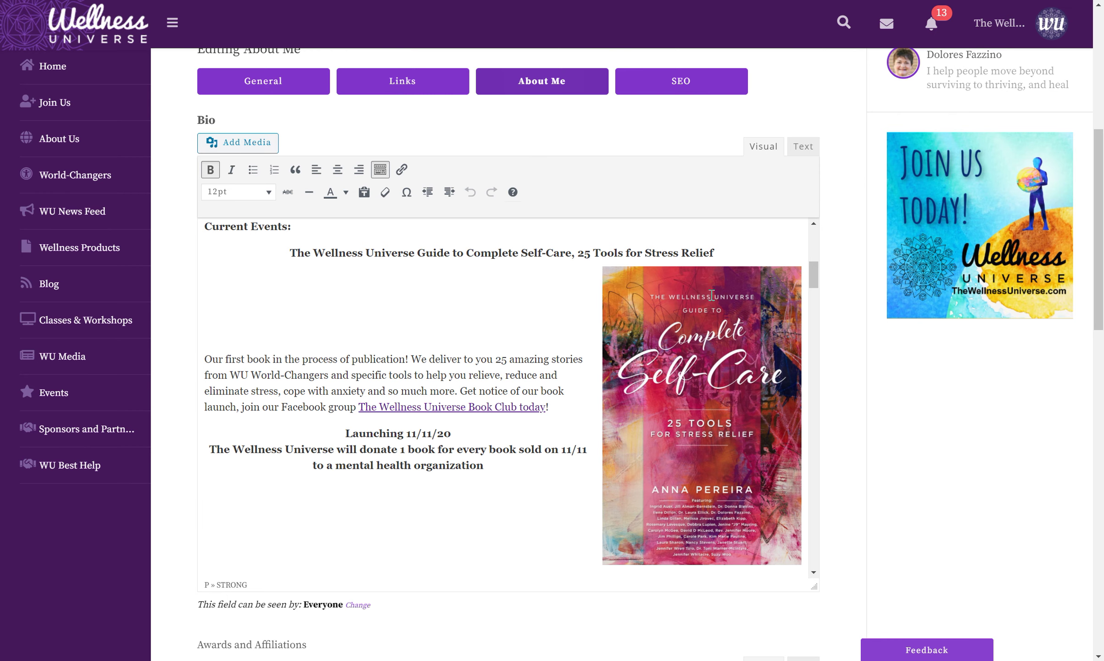
Step: Add an empty line in the Bio below "Our mission, vision, testimonials and more, below."
{"action": "left_click_drag", "start_coordinate": [813, 274], "coordinate": [812, 242]}
{"action": "left_click", "coordinate": [452, 397]}
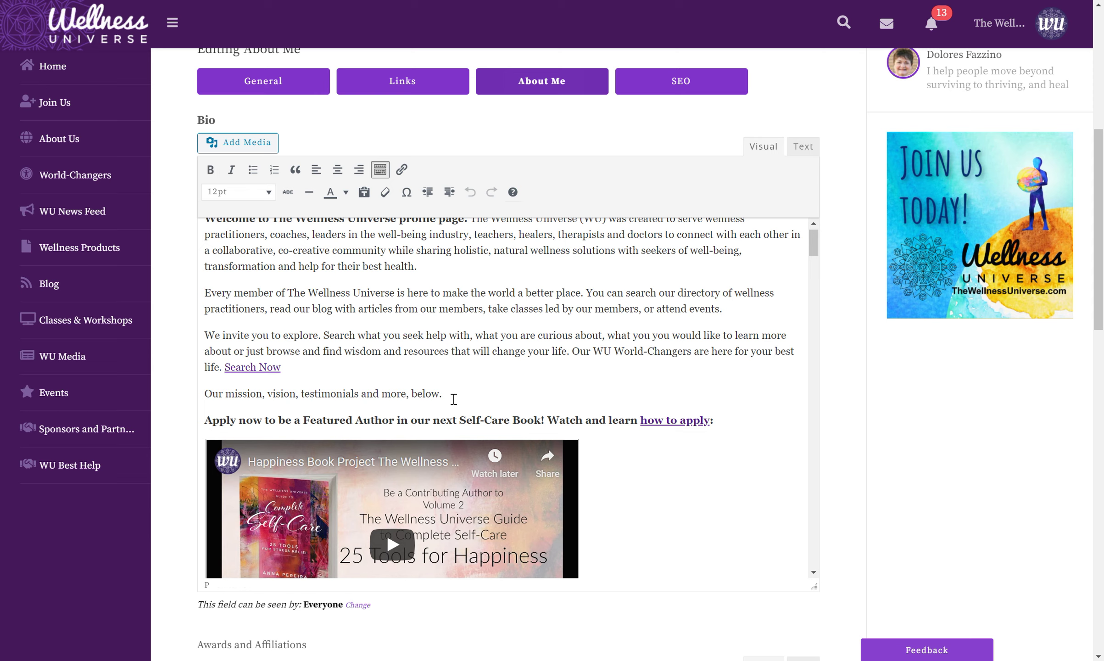
{"action": "key", "text": "Return"}
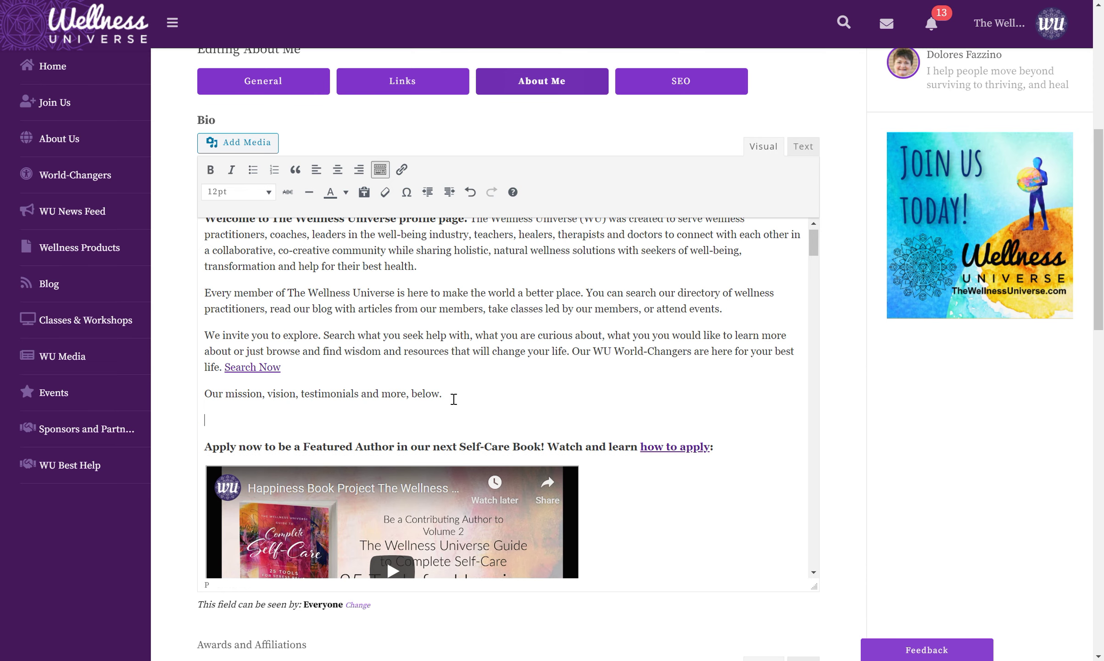
Step: Upload the Stress Relief Book Recommendation image quoting the TV journalist from the Downloads folder to the media library
{"action": "left_click", "coordinate": [237, 140]}
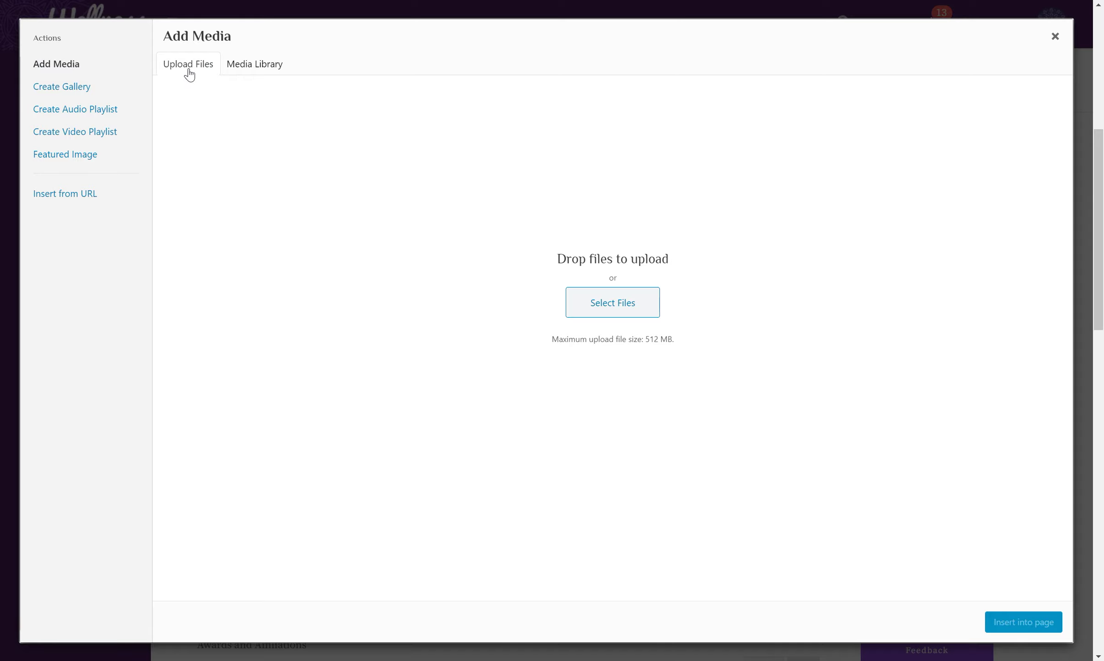
{"action": "left_click", "coordinate": [608, 304]}
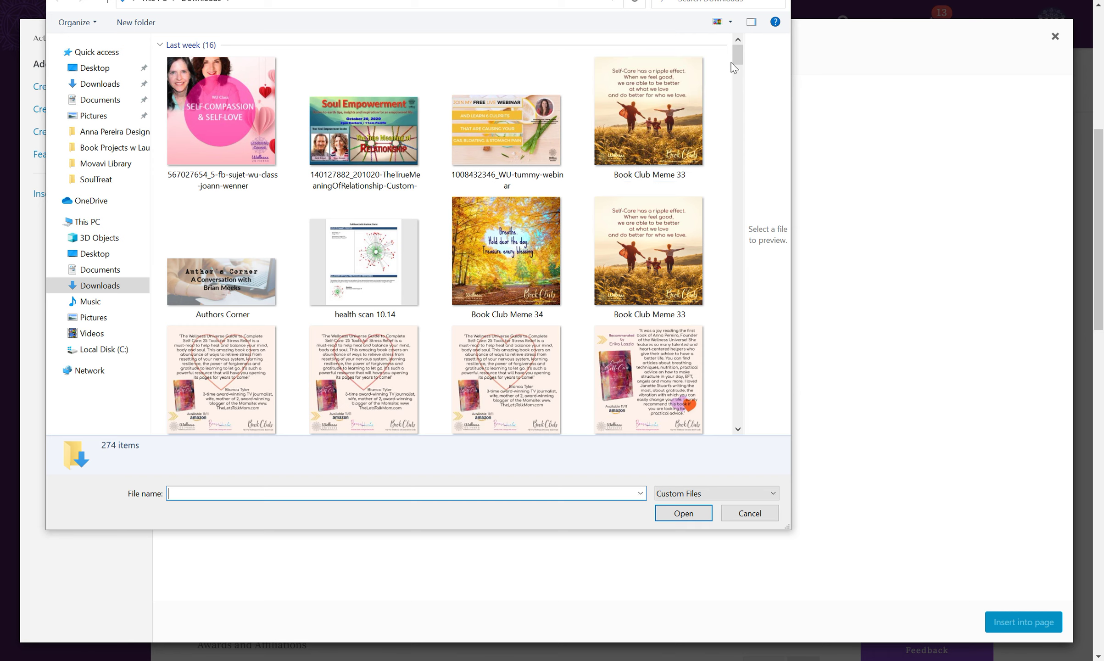
{"action": "mouse_move", "coordinate": [737, 54]}
{"action": "left_mouse_down"}
{"action": "mouse_move", "coordinate": [740, 76]}
{"action": "mouse_move", "coordinate": [736, 59]}
{"action": "left_mouse_up"}
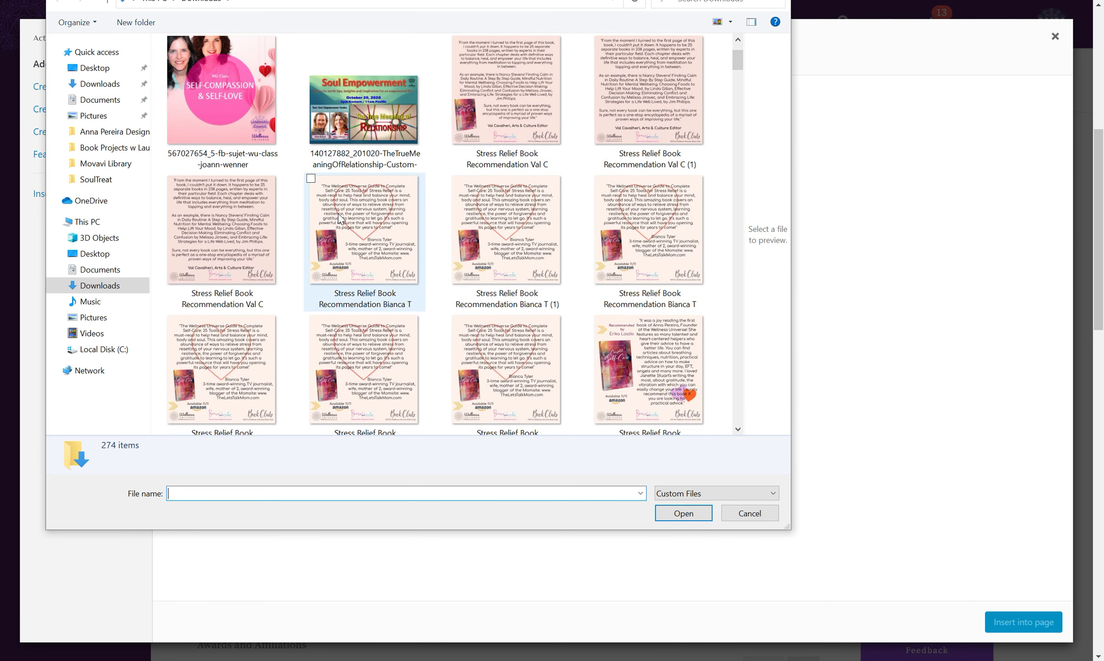
{"action": "mouse_move", "coordinate": [339, 217]}
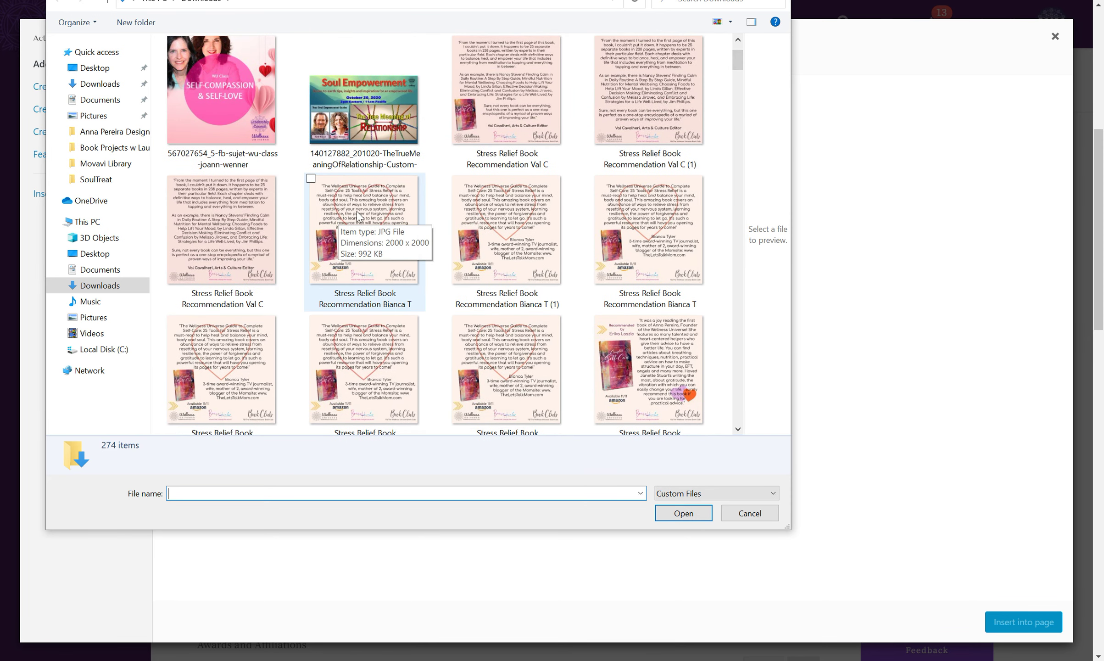
{"action": "left_click", "coordinate": [338, 215]}
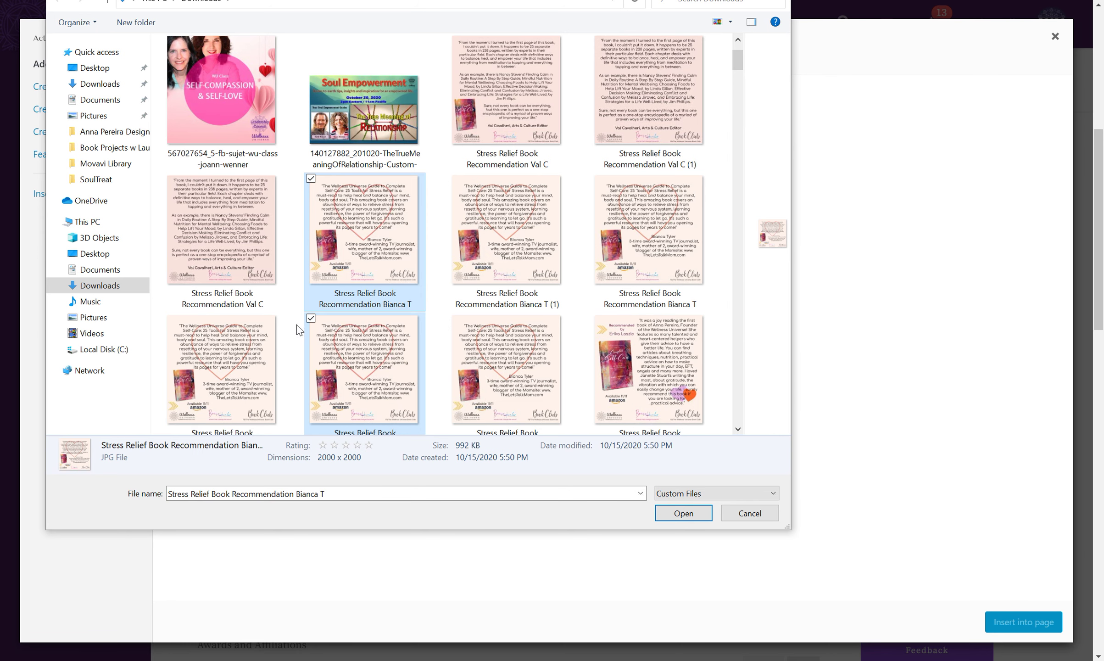
{"action": "left_click", "coordinate": [309, 320]}
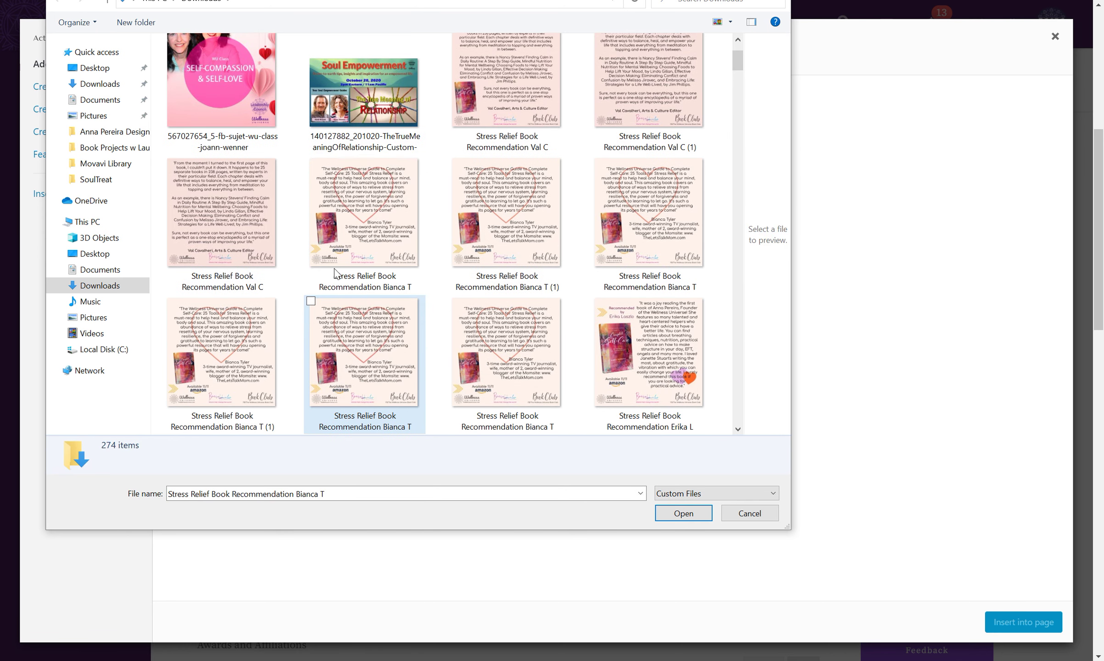
{"action": "left_click", "coordinate": [330, 172]}
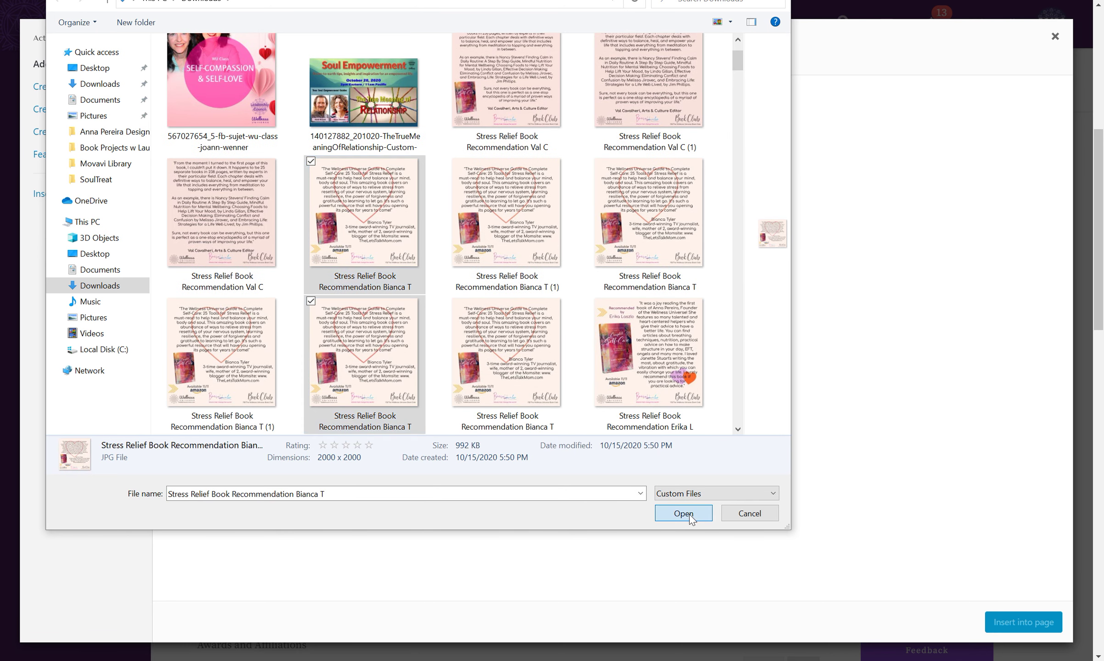
{"action": "left_click", "coordinate": [689, 514]}
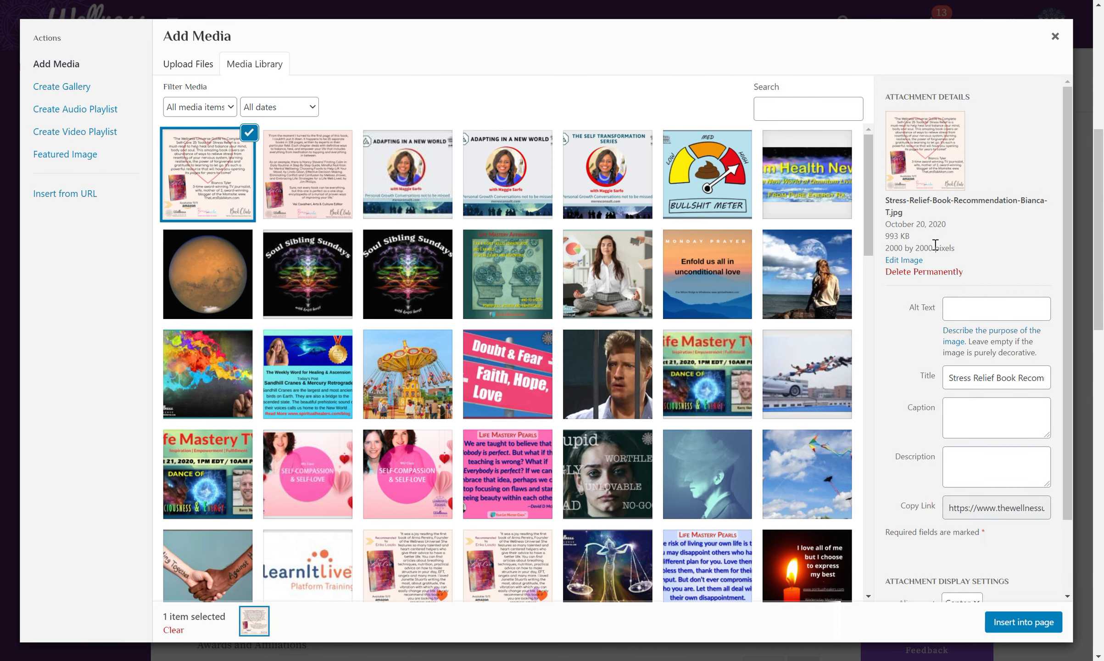
Step: Insert the uploaded Stress Relief Book Recommendation image into the Bio, centred, unlinked and at Full Size – 2000 × 2000
{"action": "left_click_drag", "start_coordinate": [1071, 231], "coordinate": [1077, 341]}
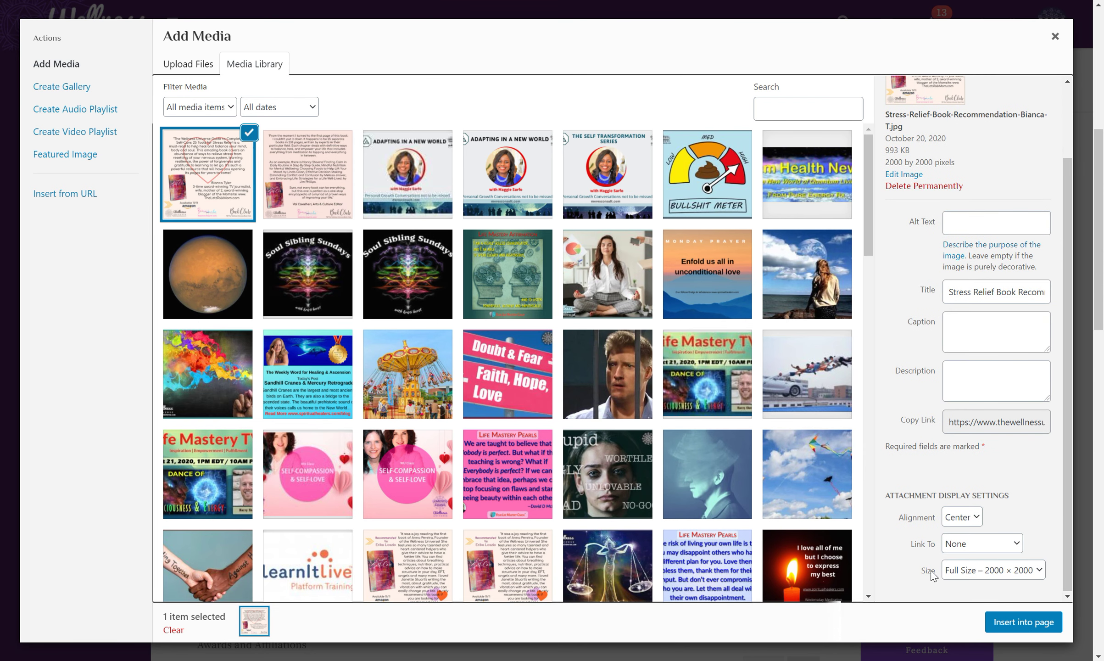
{"action": "left_click", "coordinate": [1041, 571]}
{"action": "left_click", "coordinate": [1030, 549]}
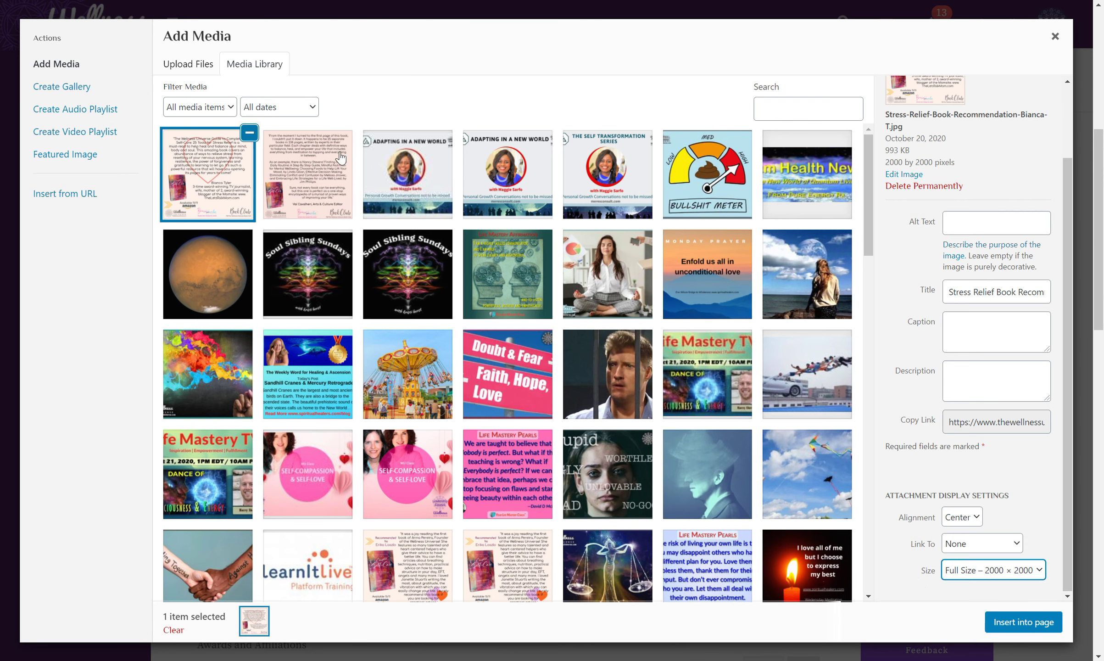
{"action": "left_click", "coordinate": [1011, 629]}
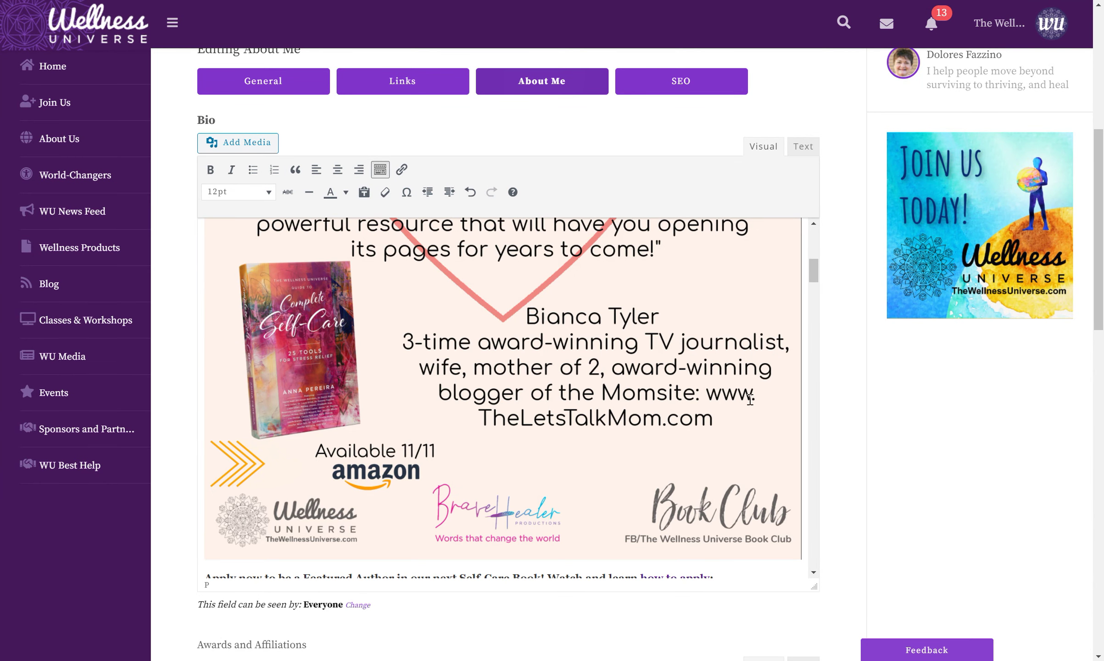
Step: Set the inserted book recommendation image to a custom size of 450 × 450 pixels in its image details
{"action": "mouse_move", "coordinate": [818, 276]}
{"action": "left_mouse_down"}
{"action": "mouse_move", "coordinate": [818, 239]}
{"action": "mouse_move", "coordinate": [817, 259]}
{"action": "left_mouse_up"}
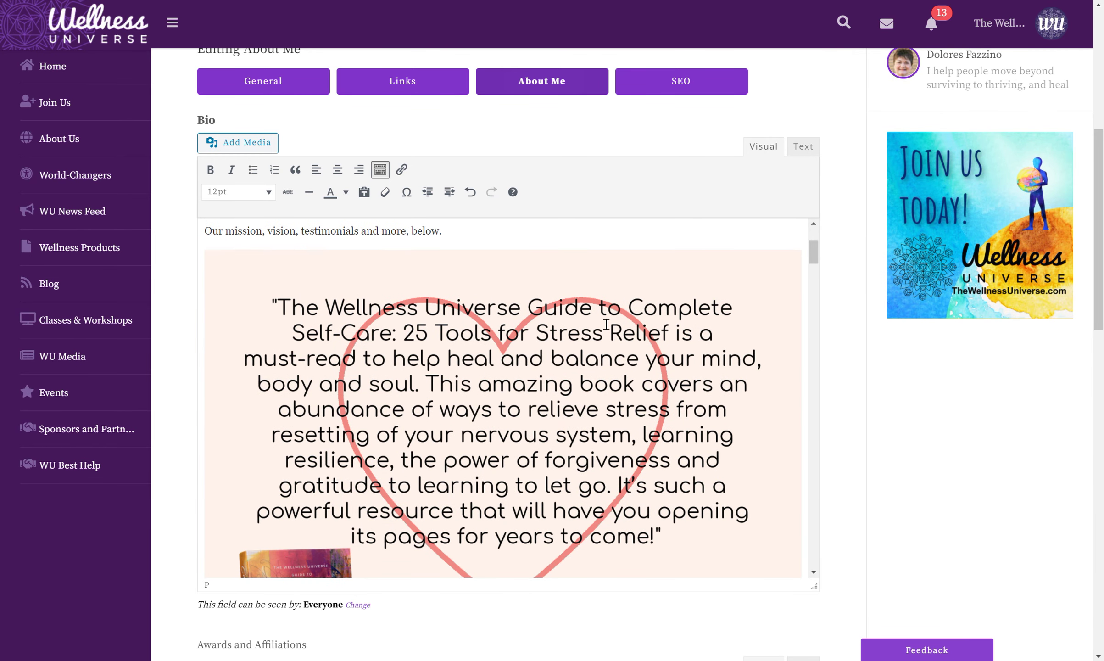
{"action": "left_click", "coordinate": [488, 367]}
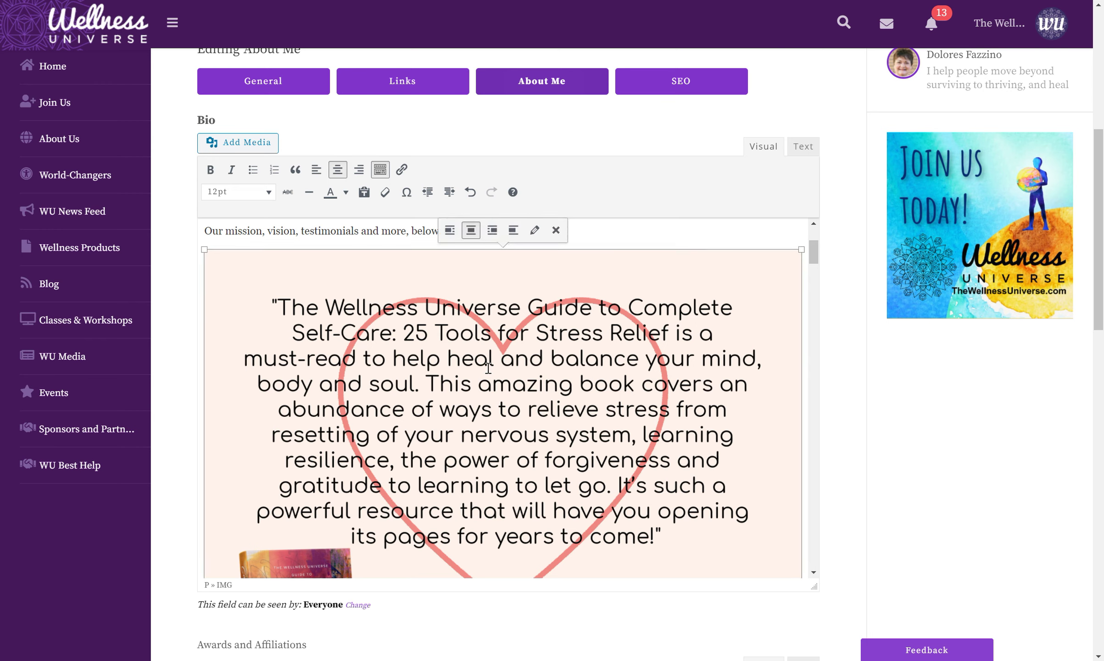
{"action": "left_click", "coordinate": [534, 230]}
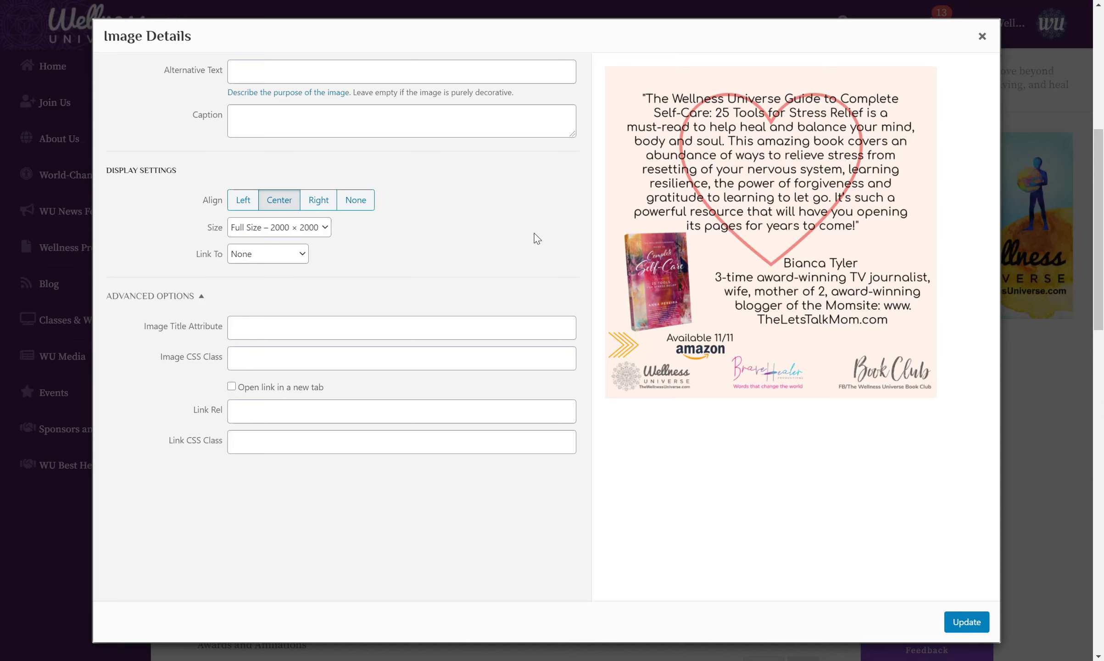
{"action": "left_click", "coordinate": [324, 228]}
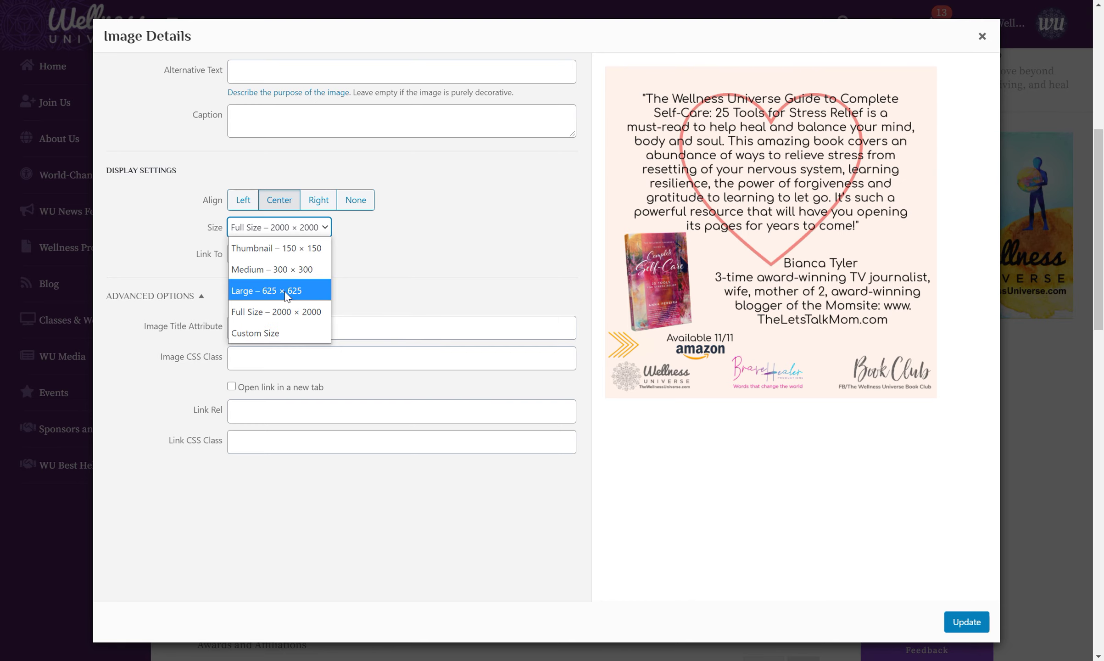
{"action": "left_click", "coordinate": [282, 331]}
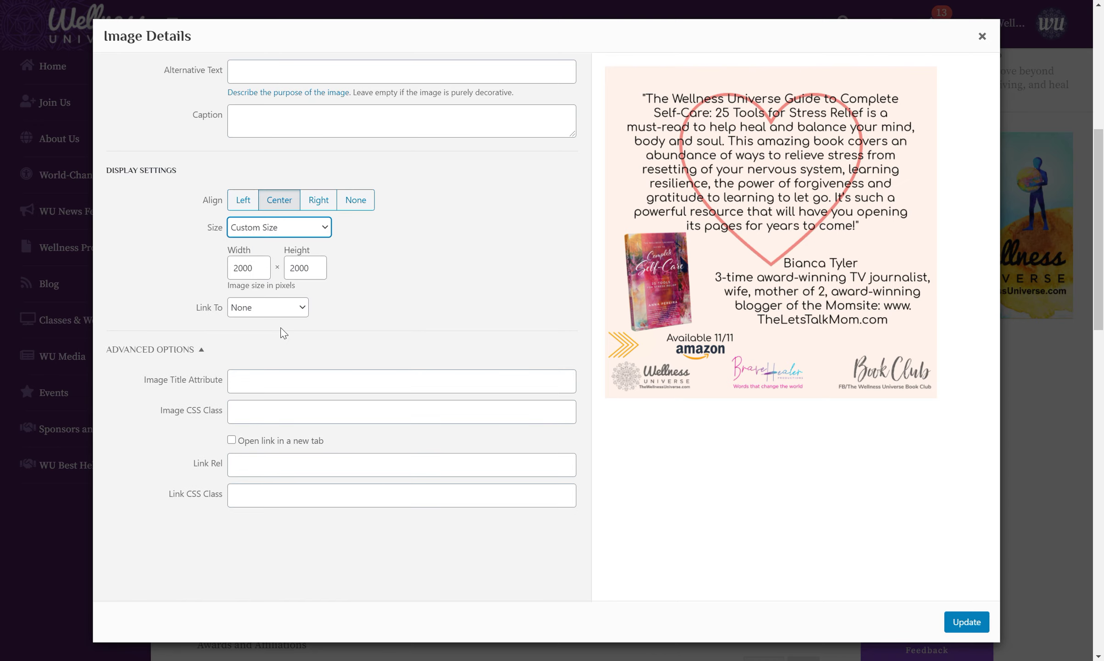
{"action": "left_click_drag", "start_coordinate": [252, 269], "coordinate": [223, 271]}
{"action": "type", "text": "450"}
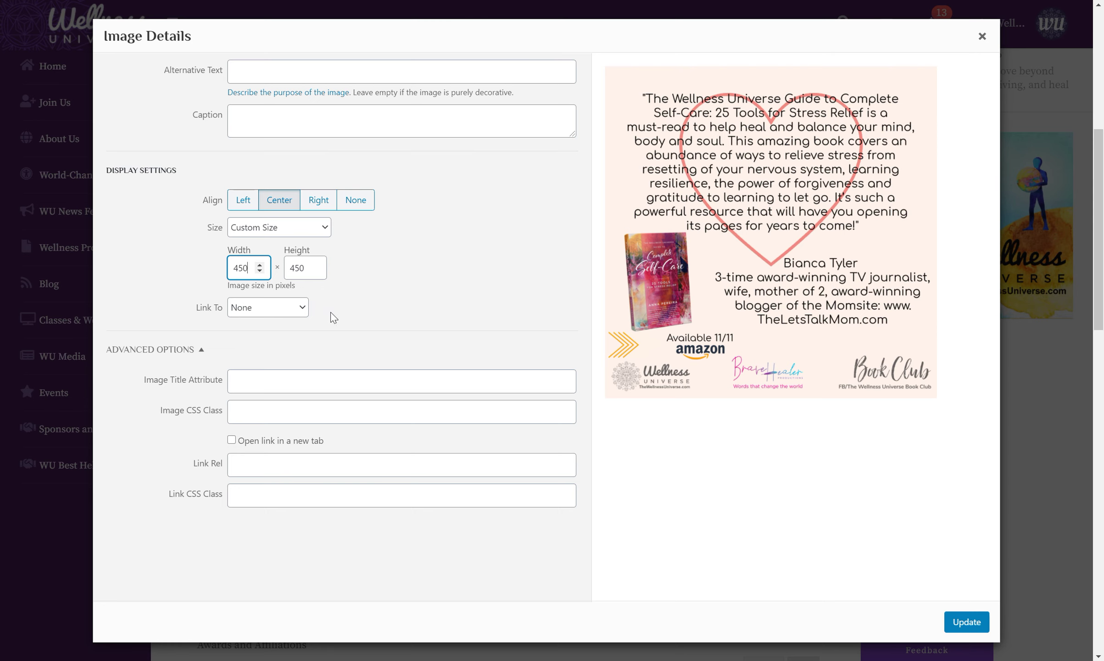
{"action": "left_click", "coordinate": [293, 307]}
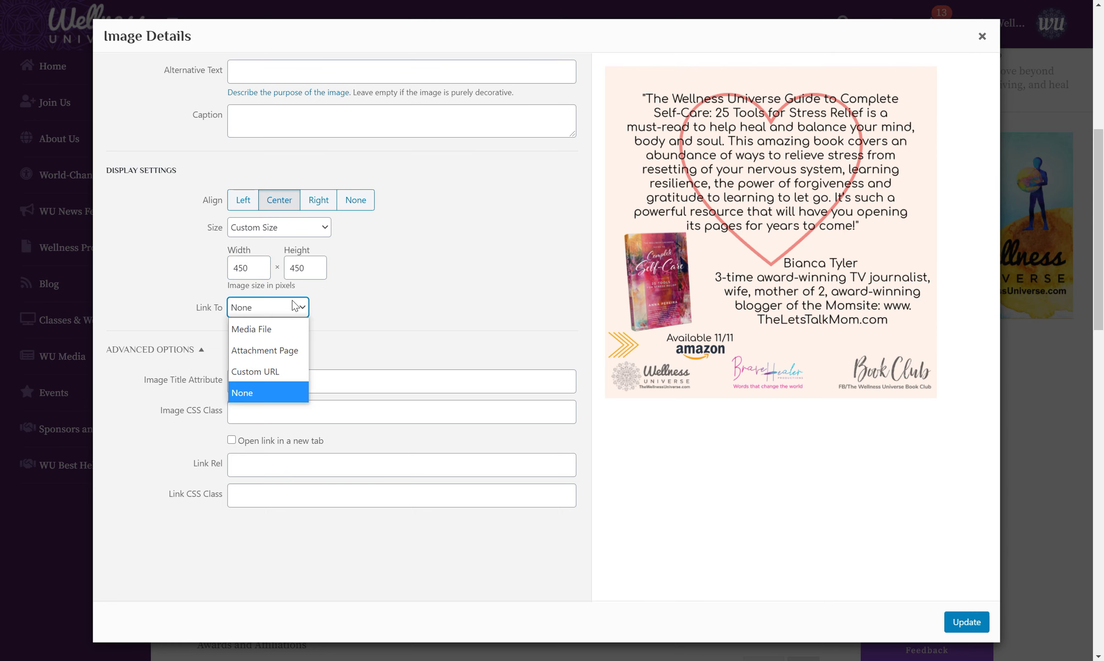
{"action": "left_click", "coordinate": [280, 370]}
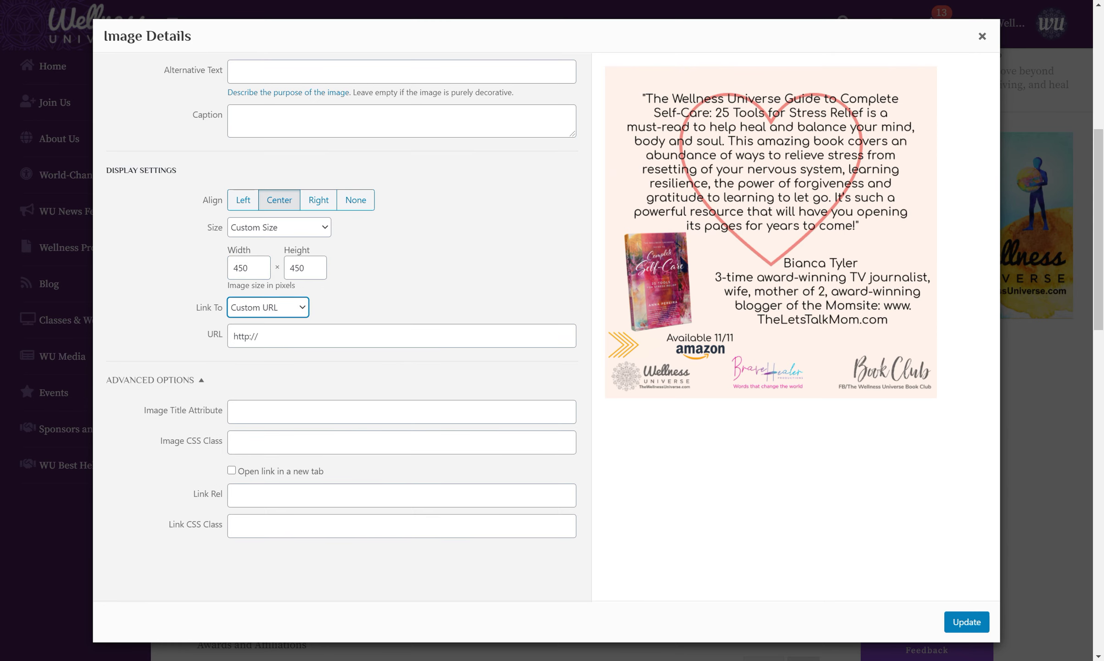
{"action": "key", "text": "ctrl+Tab"}
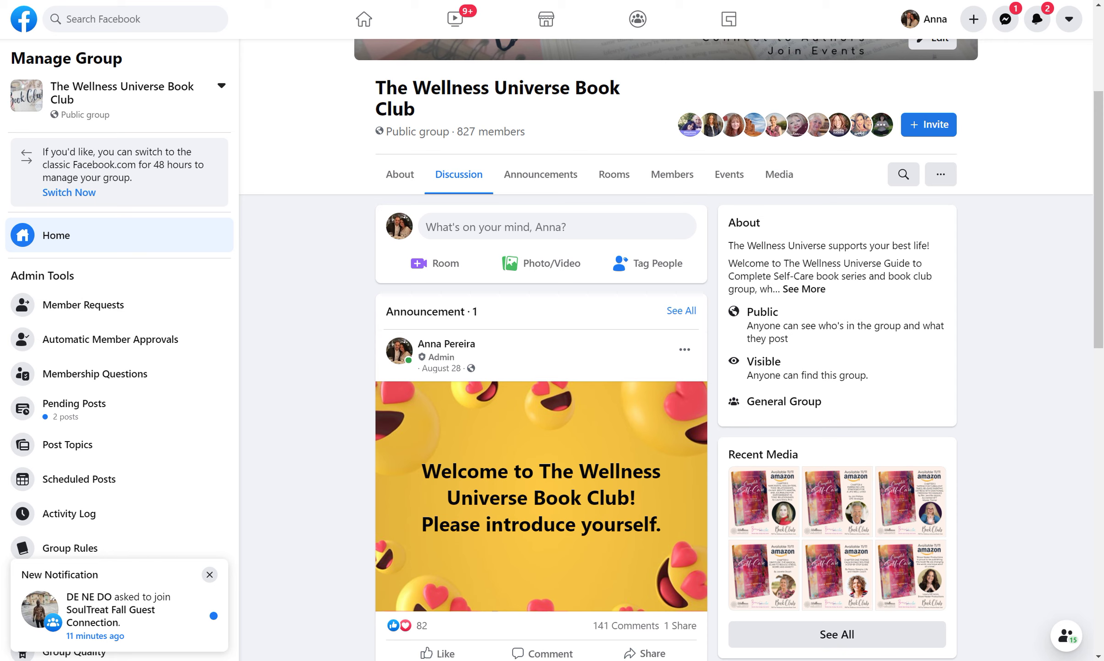
{"action": "key", "text": "ctrl+shift+Tab"}
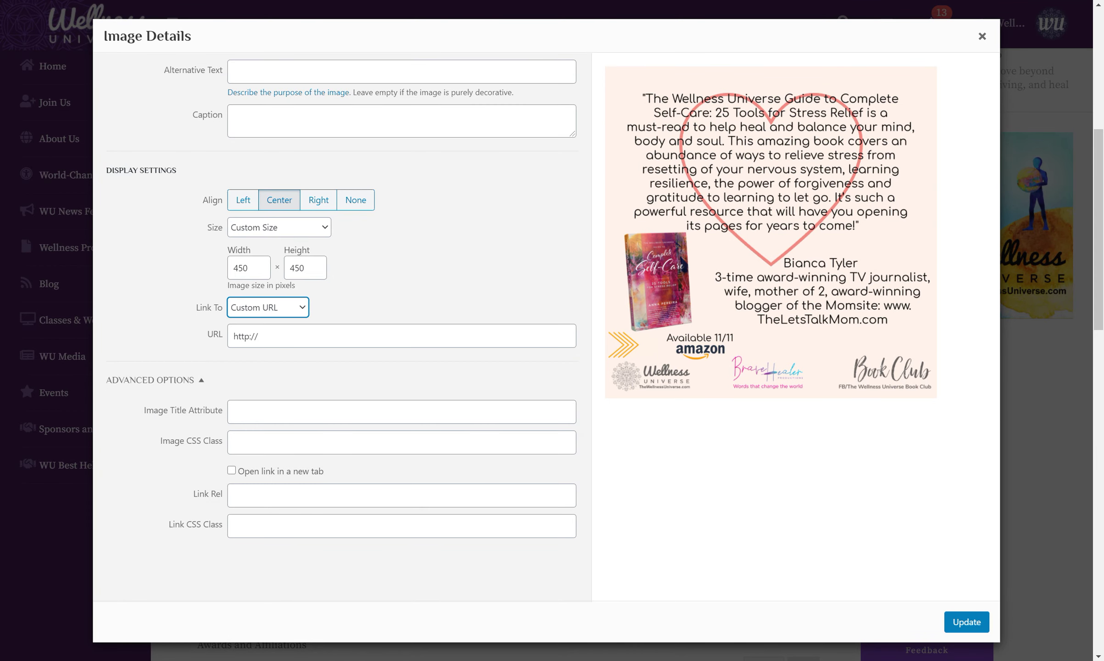
{"action": "left_click", "coordinate": [307, 329]}
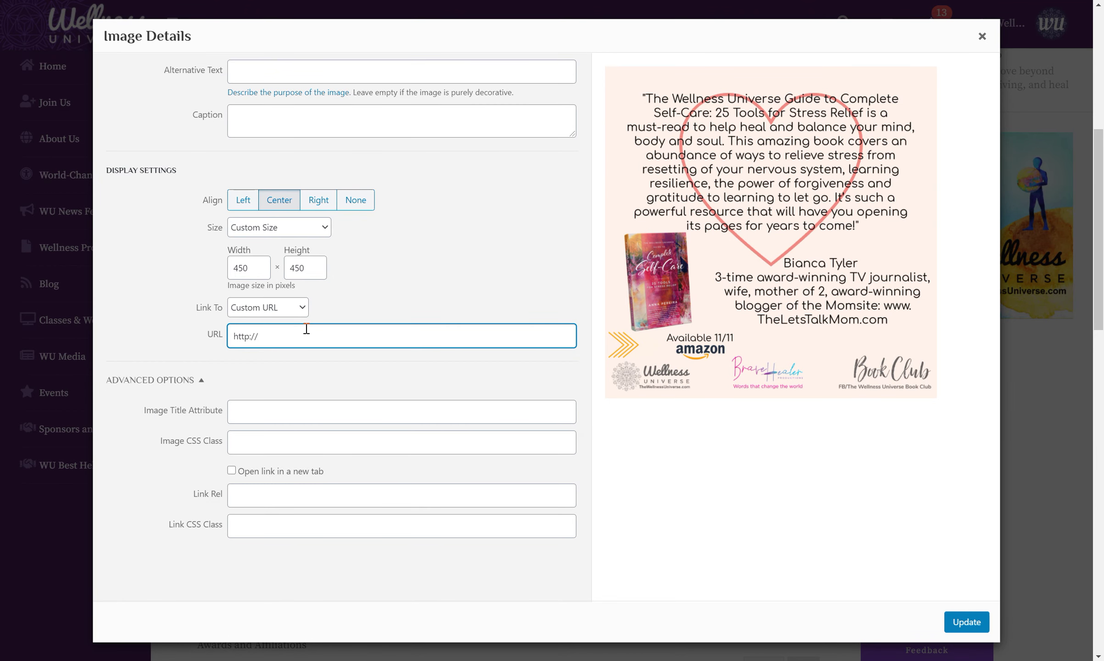
{"action": "key", "text": "ctrl+v"}
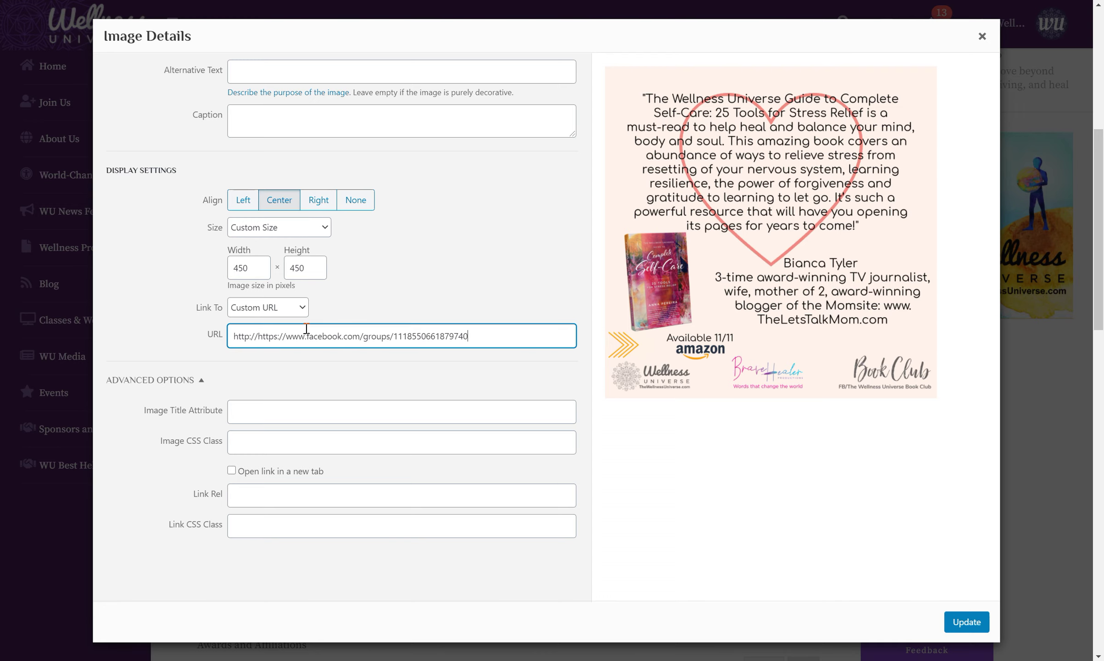
{"action": "left_click", "coordinate": [258, 332]}
{"action": "key", "text": "BackSpace"}
{"action": "key", "text": "BackSpace"}
{"action": "key", "text": "BackSpace"}
{"action": "key", "text": "BackSpace"}
{"action": "key", "text": "BackSpace"}
{"action": "key", "text": "BackSpace"}
{"action": "key", "text": "BackSpace"}
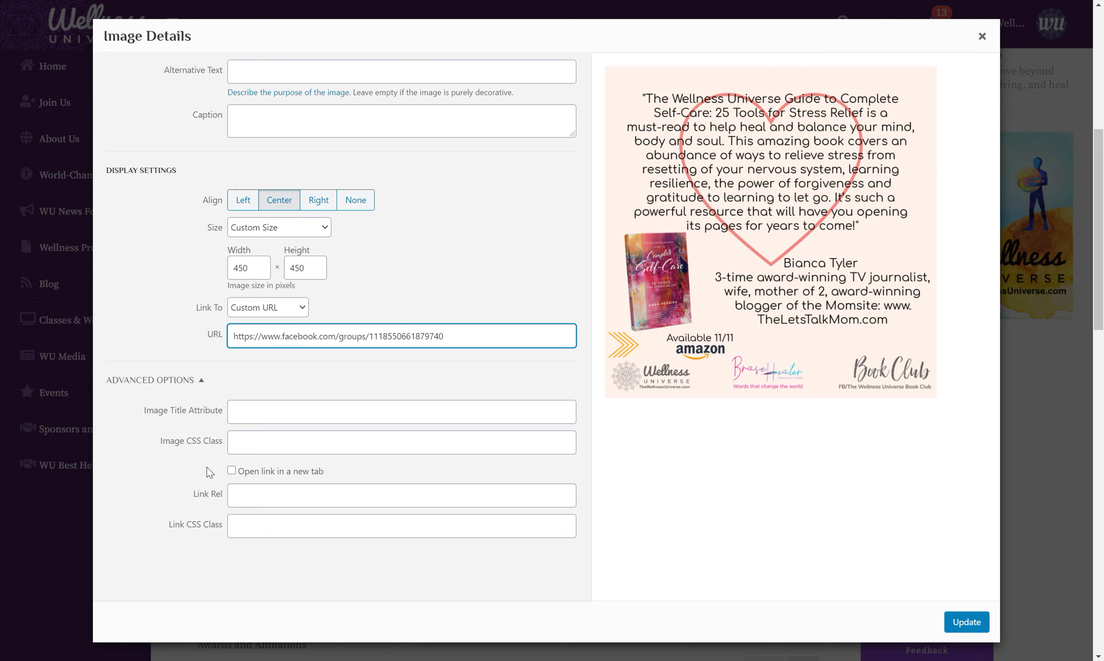
Step: Make the image's link open in a new tab and apply the image detail changes to the Bio
{"action": "left_click", "coordinate": [231, 470]}
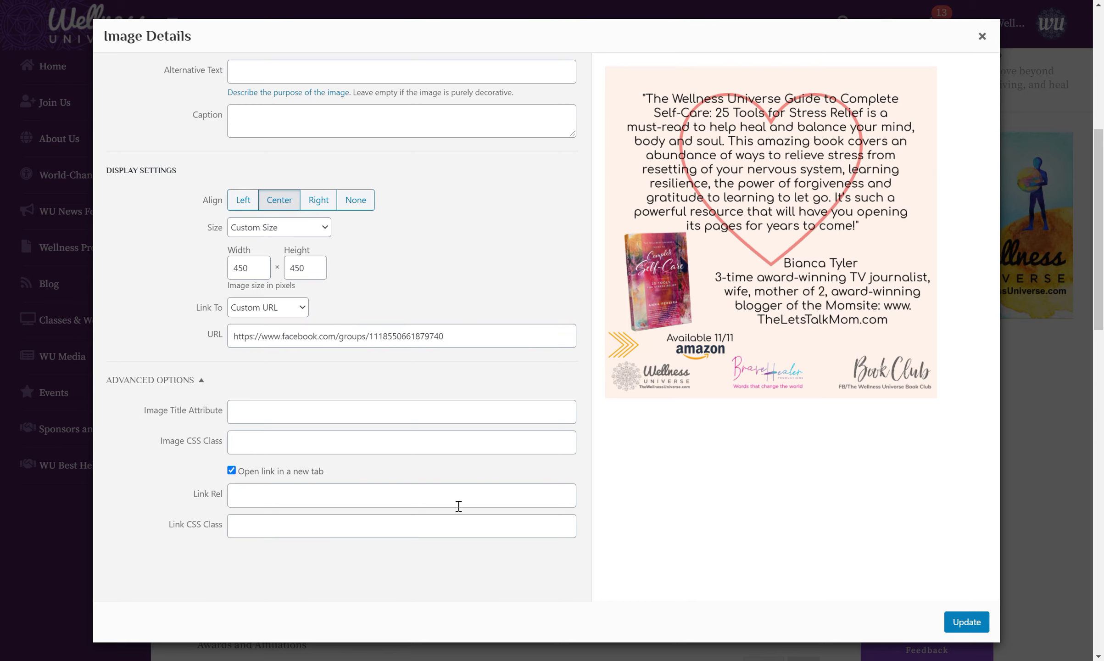
{"action": "left_click", "coordinate": [974, 623]}
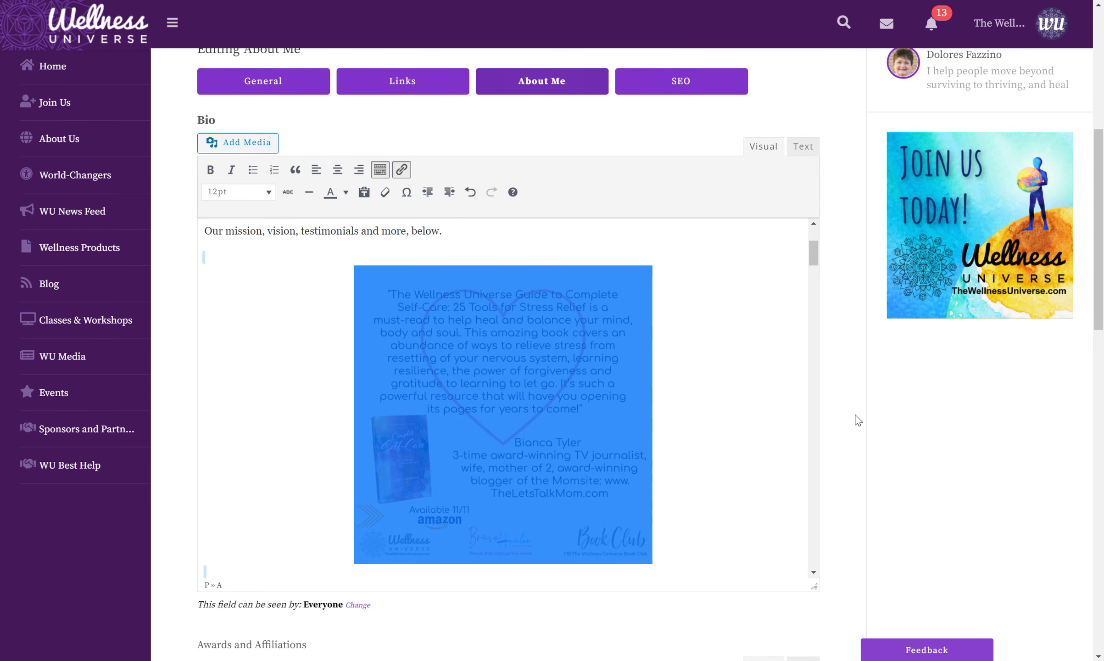
{"action": "left_click", "coordinate": [731, 390]}
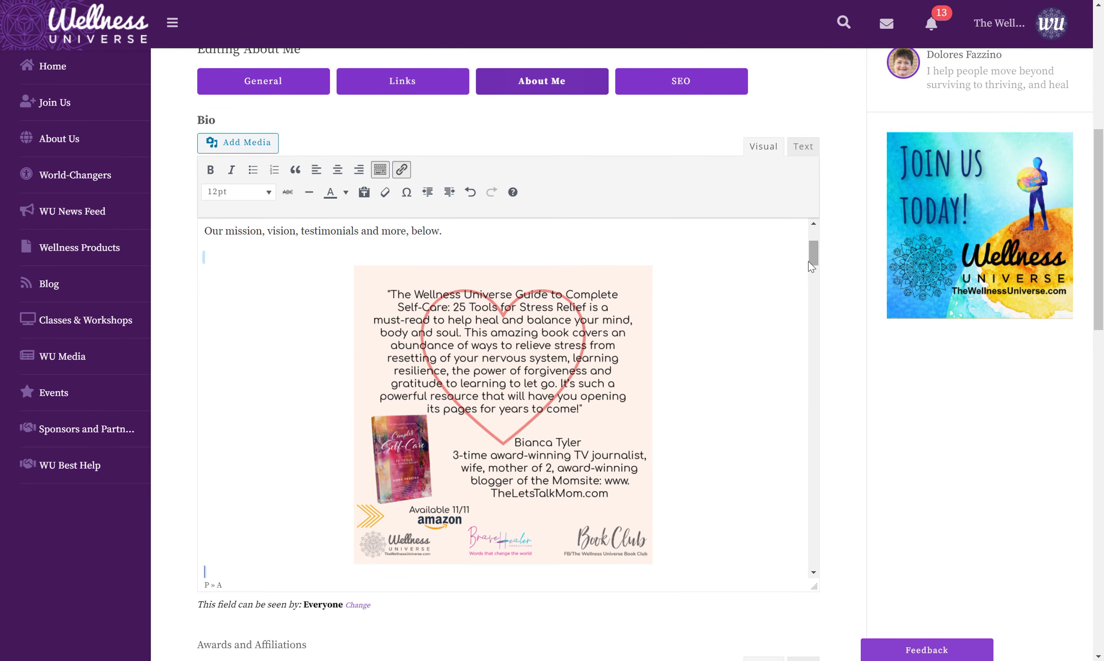
Step: Try no alignment, left and centre alignment on the Complete Self-Care book cover under Current Events, then restore its right alignment
{"action": "left_click_drag", "start_coordinate": [812, 254], "coordinate": [804, 295]}
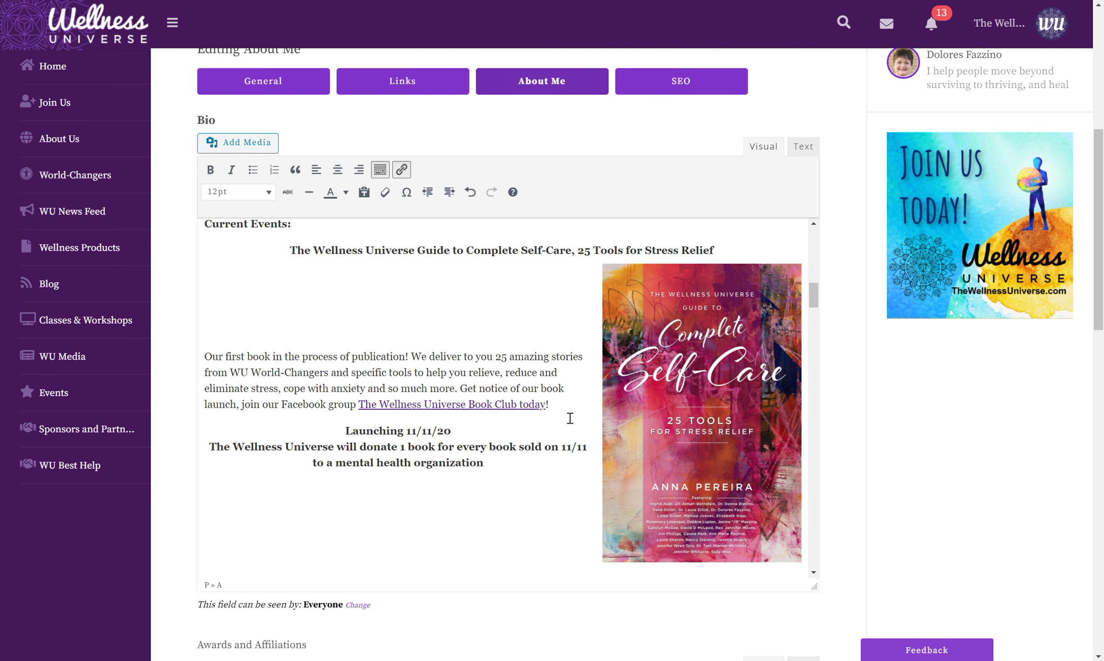
{"action": "left_click", "coordinate": [748, 314]}
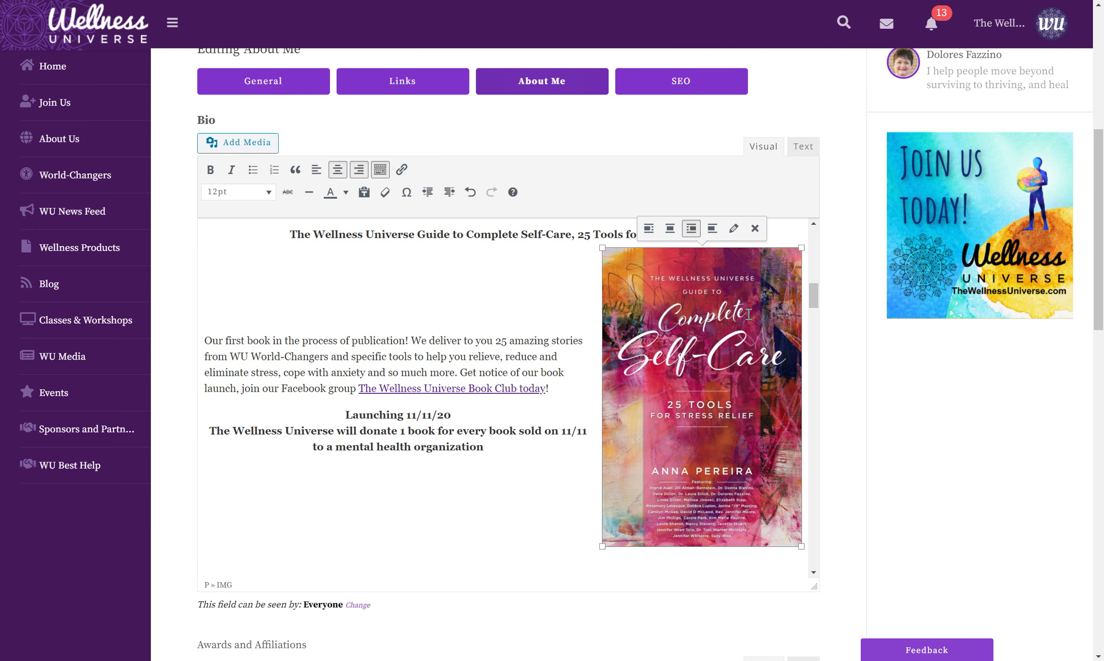
{"action": "left_click", "coordinate": [713, 233]}
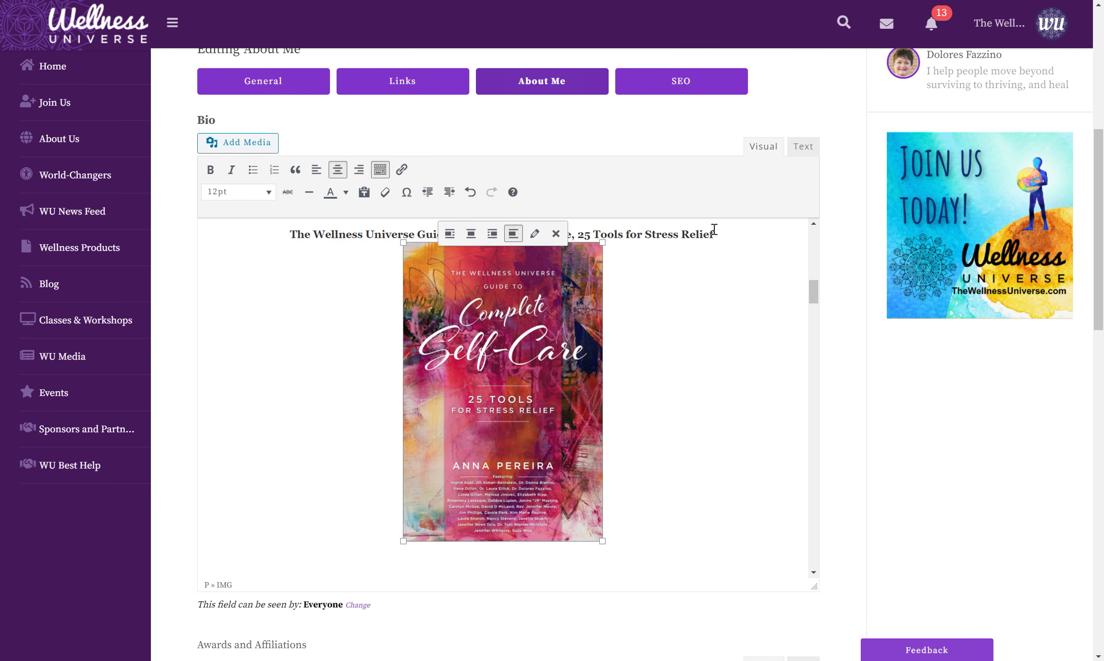
{"action": "left_click", "coordinate": [450, 233]}
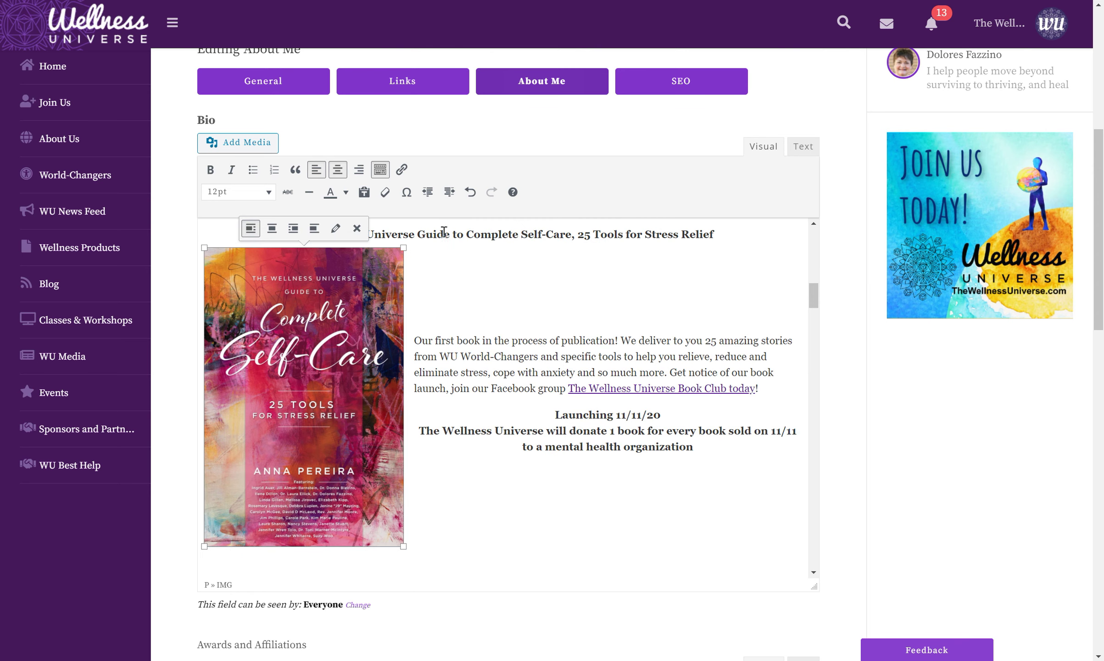
{"action": "left_click", "coordinate": [272, 228]}
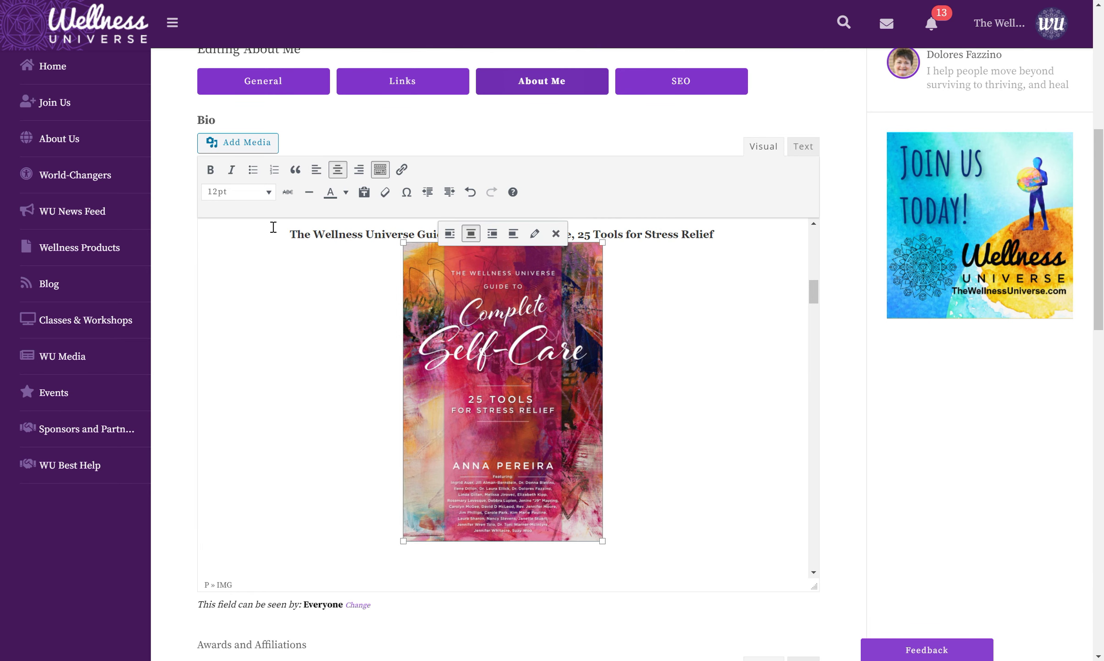
{"action": "left_click", "coordinate": [492, 233]}
Step: Save the changes made to the About Me section of the profile
{"action": "left_click_drag", "start_coordinate": [814, 291], "coordinate": [814, 227]}
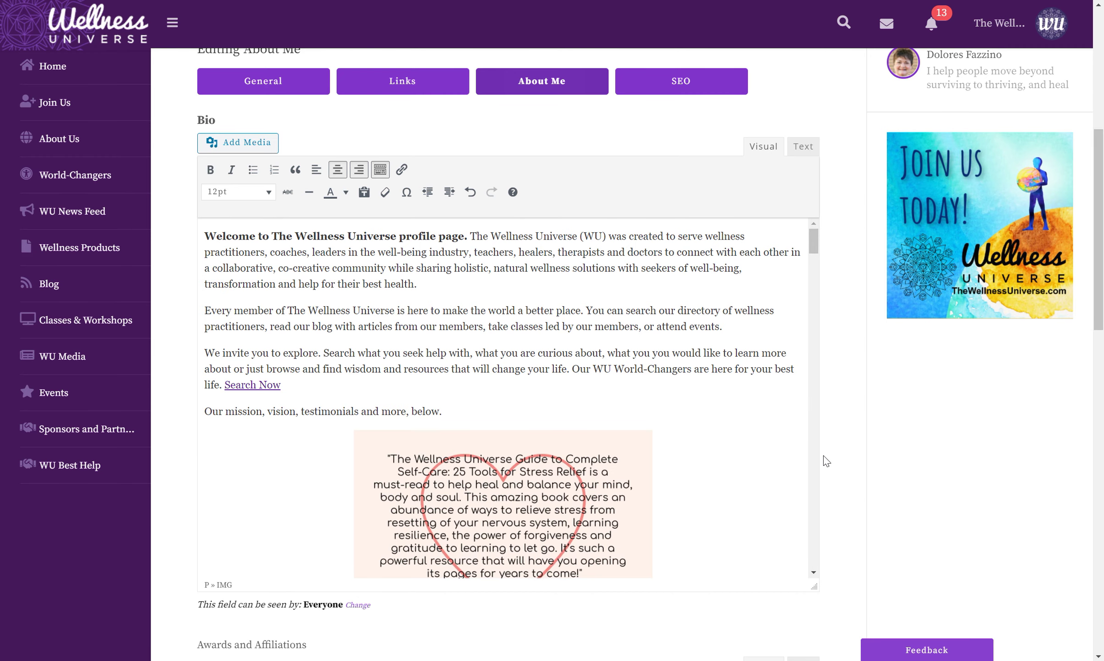
{"action": "scroll", "coordinate": [1101, 241], "scroll_direction": "down", "scroll_amount": 3}
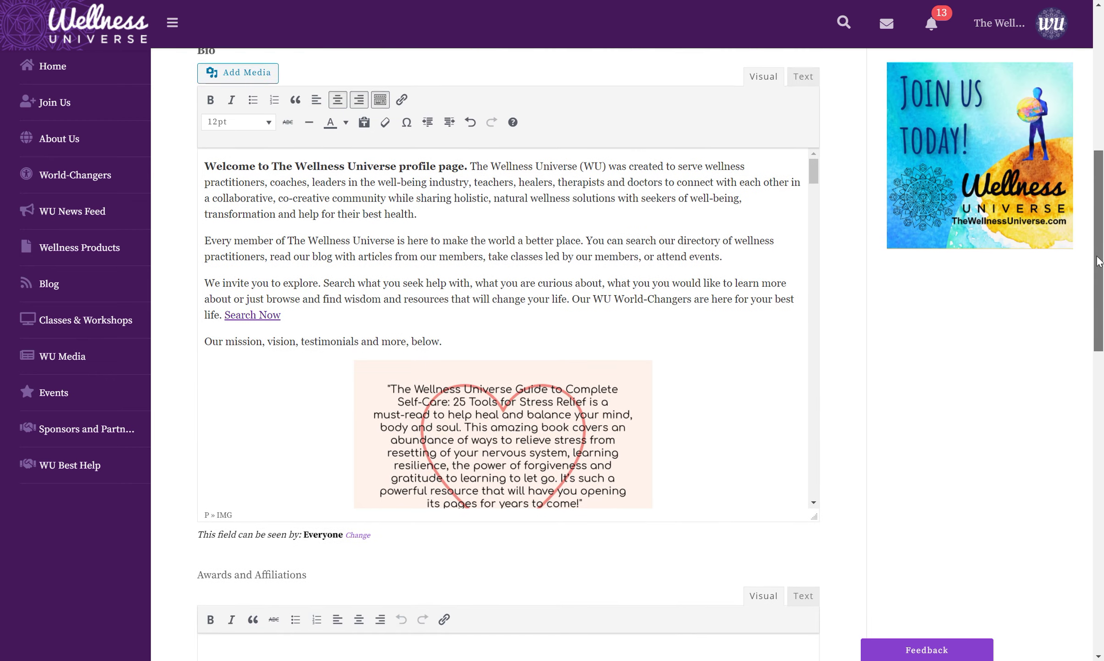
{"action": "scroll", "coordinate": [1099, 300], "scroll_direction": "down", "scroll_amount": 15}
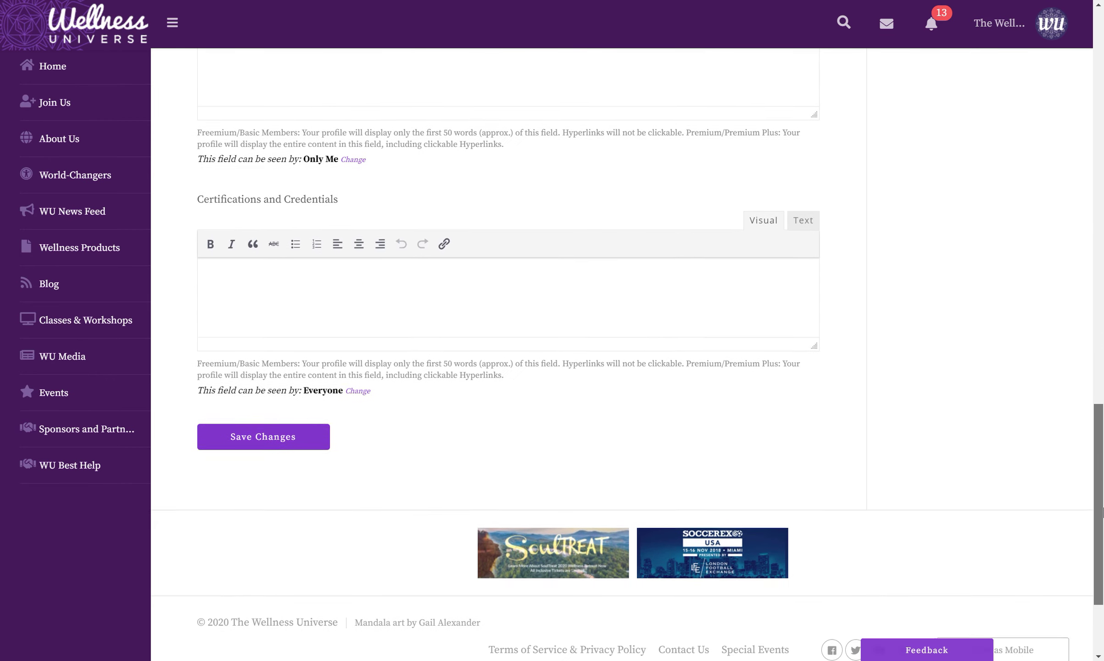
{"action": "left_click", "coordinate": [242, 425]}
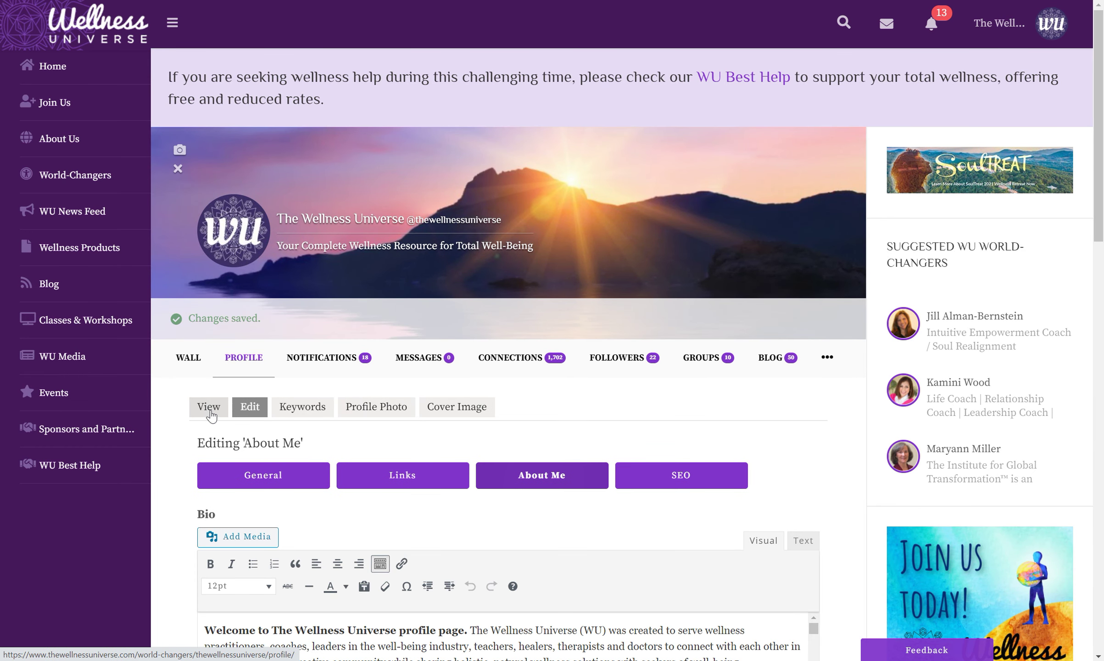
Step: View the saved profile and follow the Bio's book recommendation image link to the Facebook group
{"action": "left_click", "coordinate": [211, 408]}
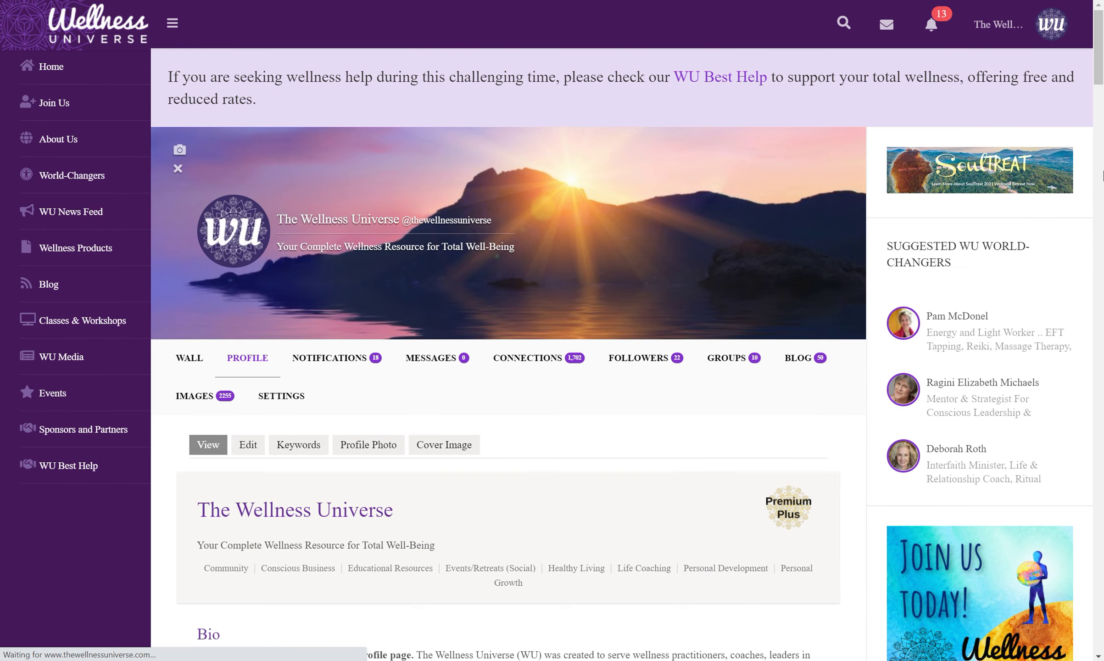
{"action": "scroll", "coordinate": [1103, 223], "scroll_direction": "down", "scroll_amount": 10}
{"action": "mouse_move", "coordinate": [1103, 101]}
{"action": "left_mouse_down"}
{"action": "mouse_move", "coordinate": [1102, 238]}
{"action": "mouse_move", "coordinate": [1097, 97]}
{"action": "left_mouse_up"}
{"action": "left_click", "coordinate": [468, 370]}
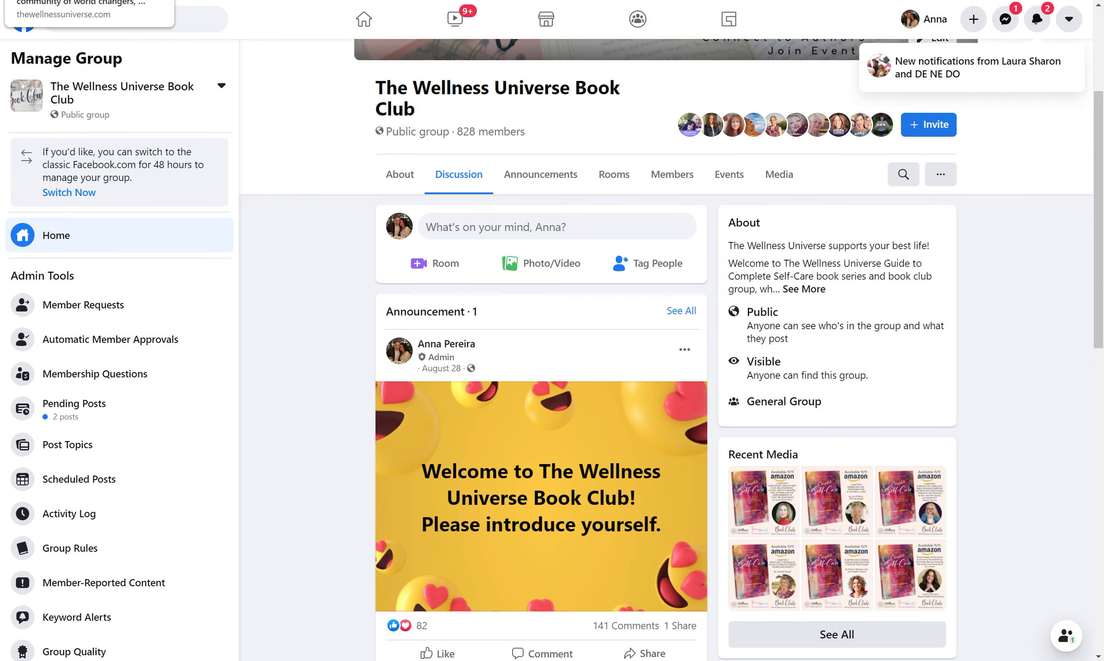
Step: Return to the Wellness Universe profile view and review the Bio's embedded YouTube video and Current Events section
{"action": "left_click", "coordinate": [69, 0]}
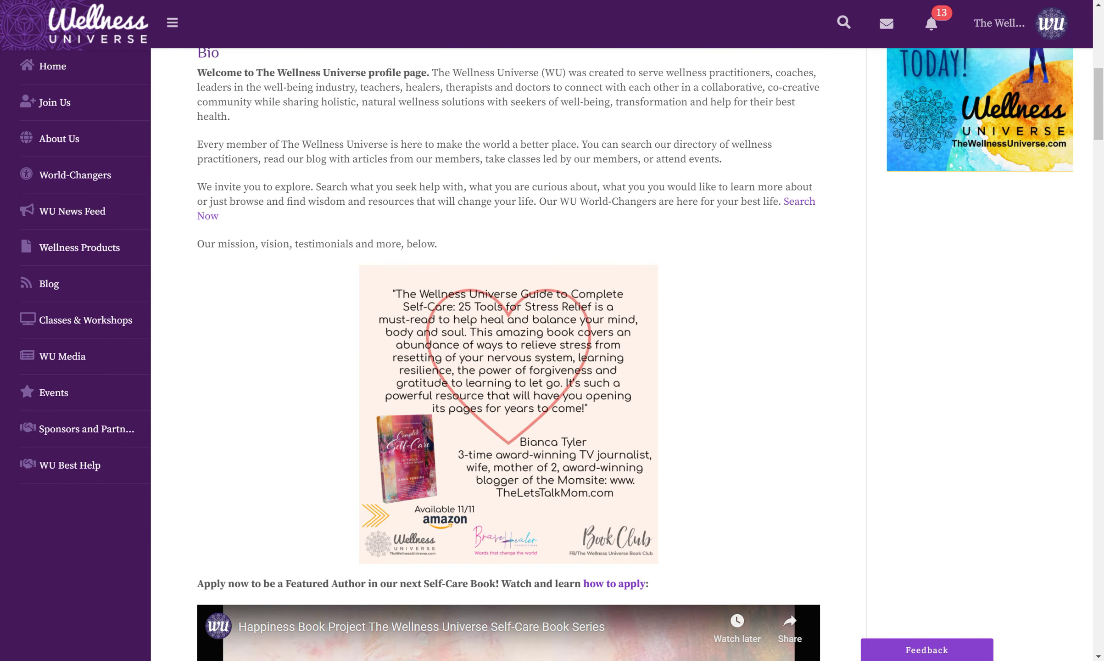
{"action": "left_click_drag", "start_coordinate": [1098, 129], "coordinate": [1096, 174]}
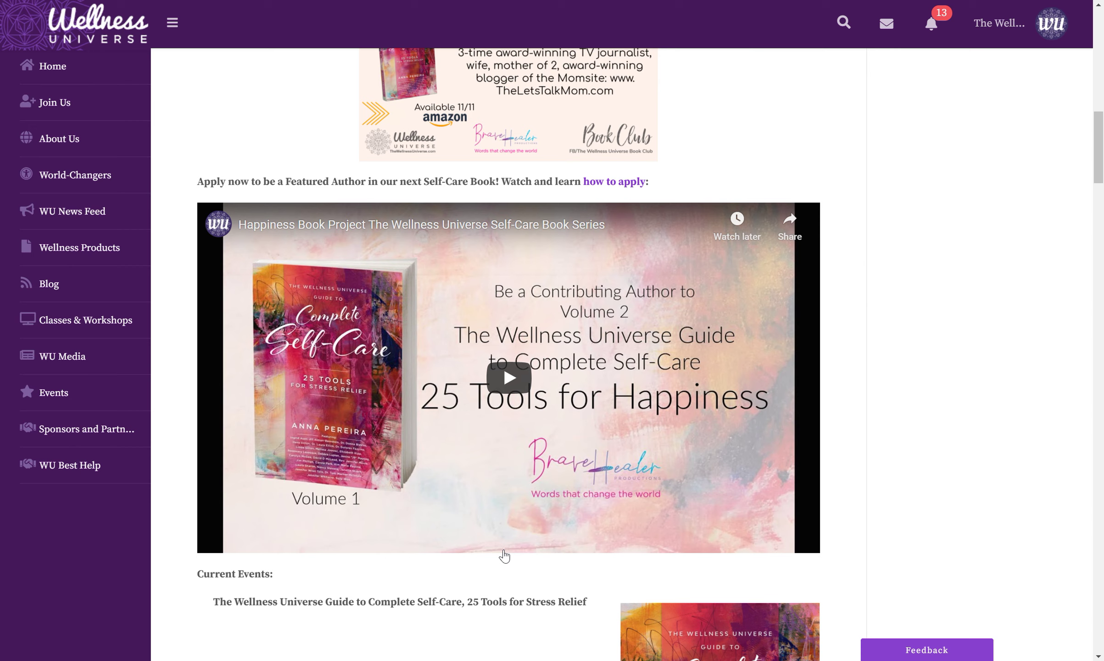
{"action": "left_click_drag", "start_coordinate": [1101, 153], "coordinate": [1099, 47]}
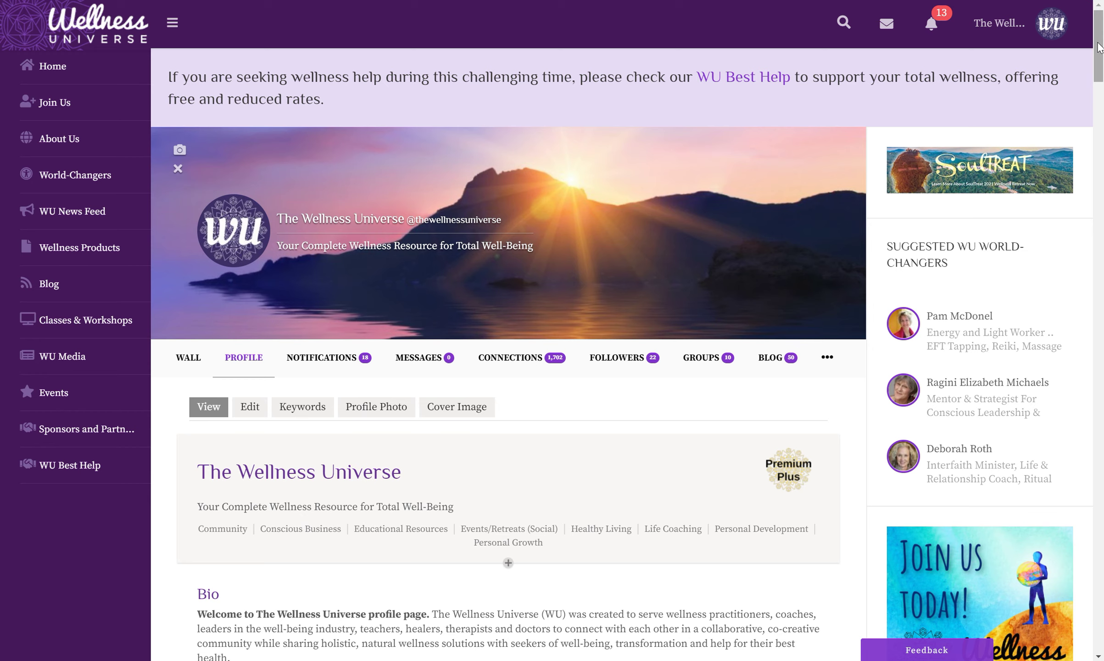